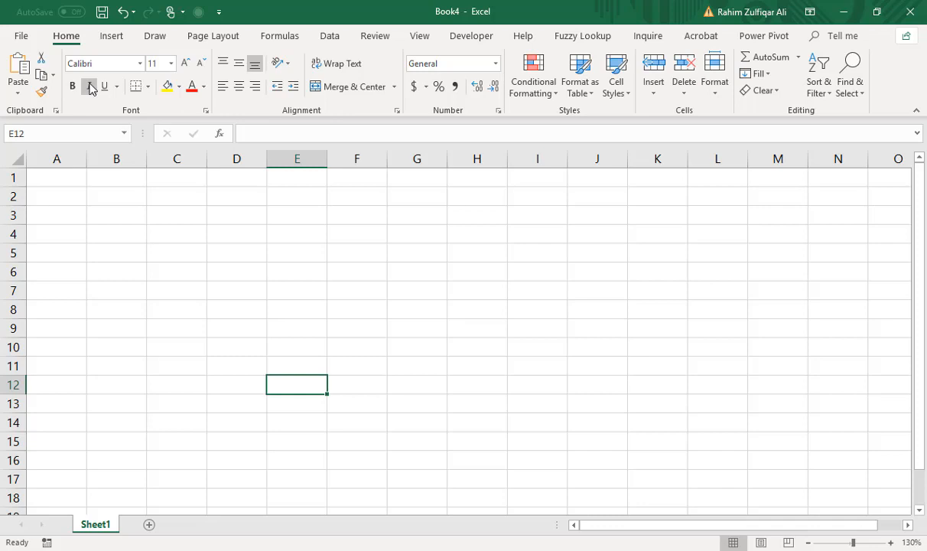
From cell A1, start a data import from the folder DAY 1 - EXCEL BI - PARTICIPANTS\Files\Power Query\Workbooks - Same Table Names.
left_click(54, 177)
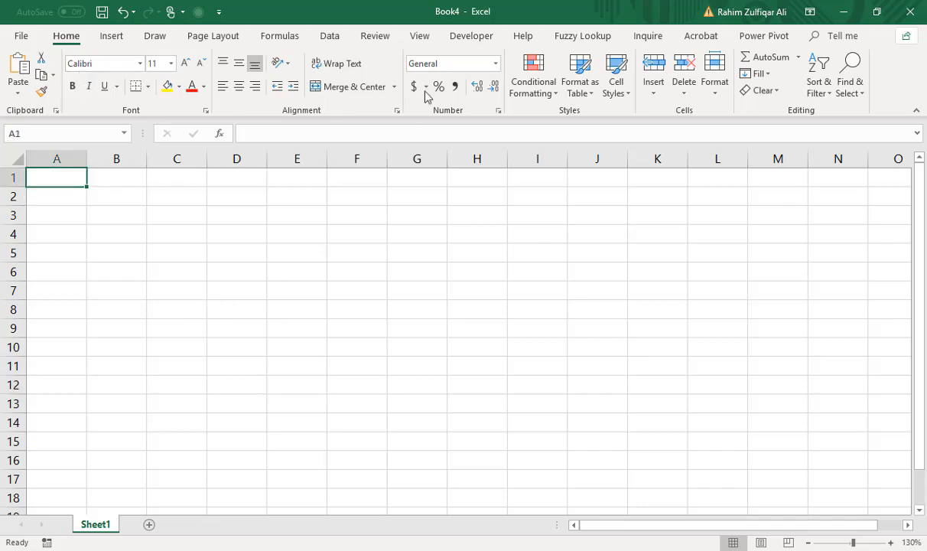
left_click(335, 42)
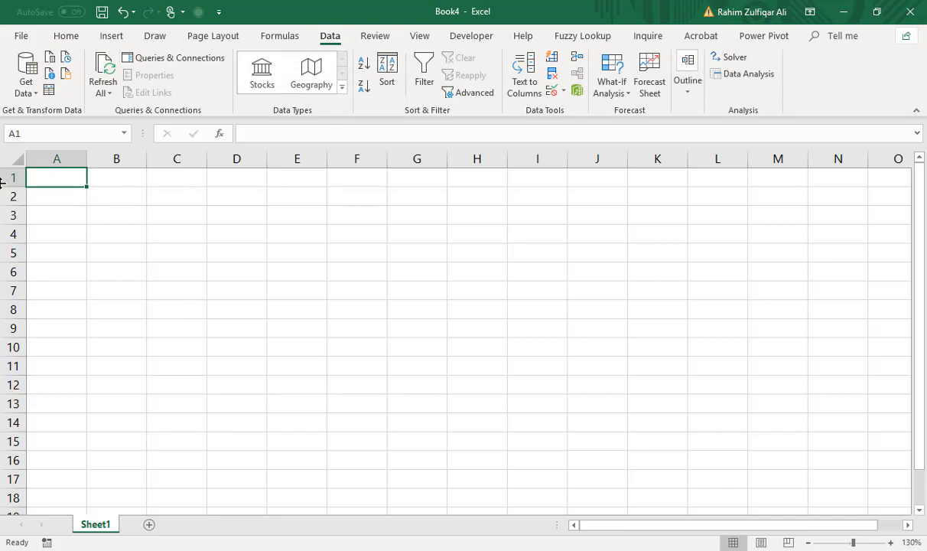
left_click(27, 93)
mouse_move(67, 122)
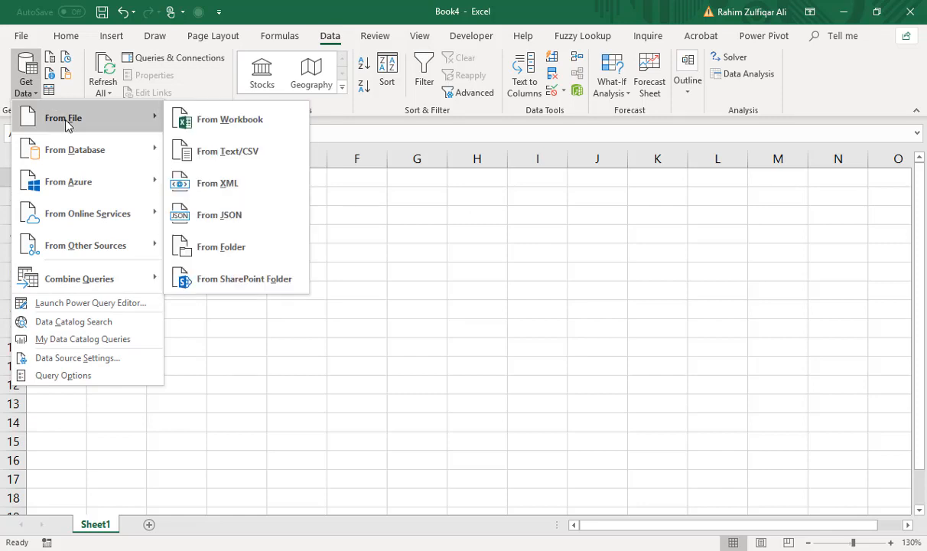
left_click(268, 260)
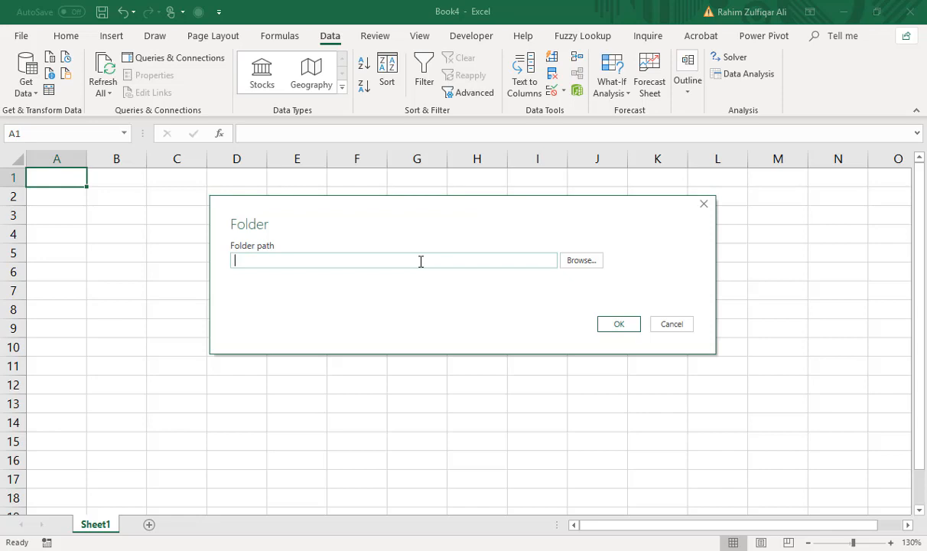
key("ctrl+v")
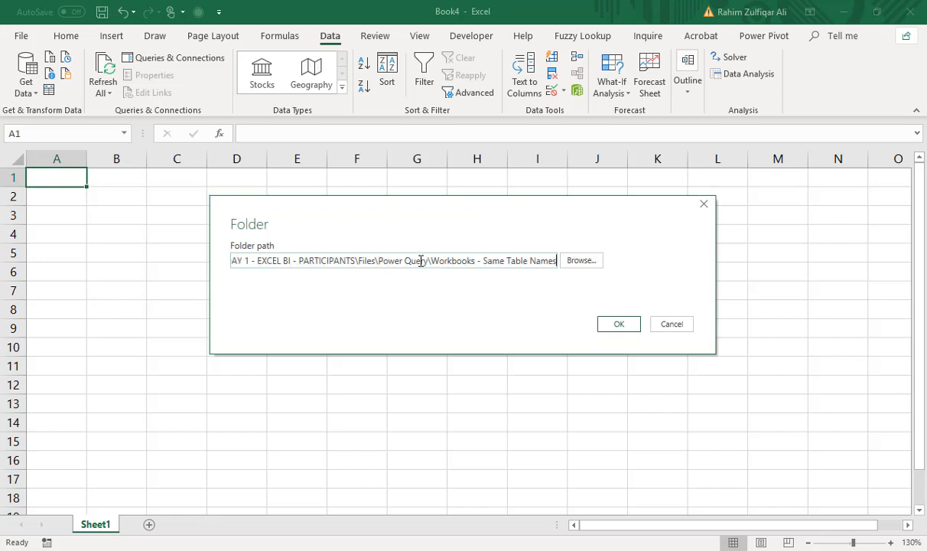
left_click(626, 326)
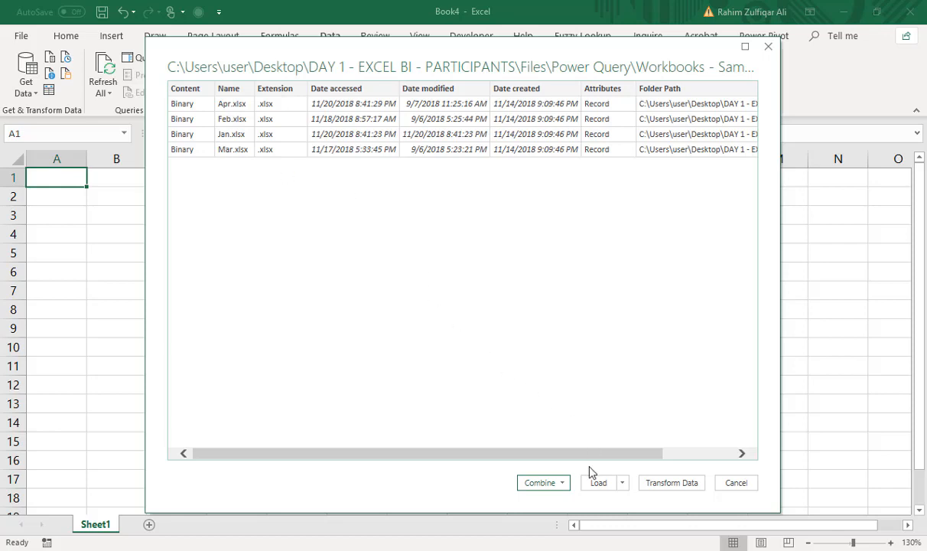
Choose Combine & Load for the monthly workbooks found in the folder.
left_click(560, 484)
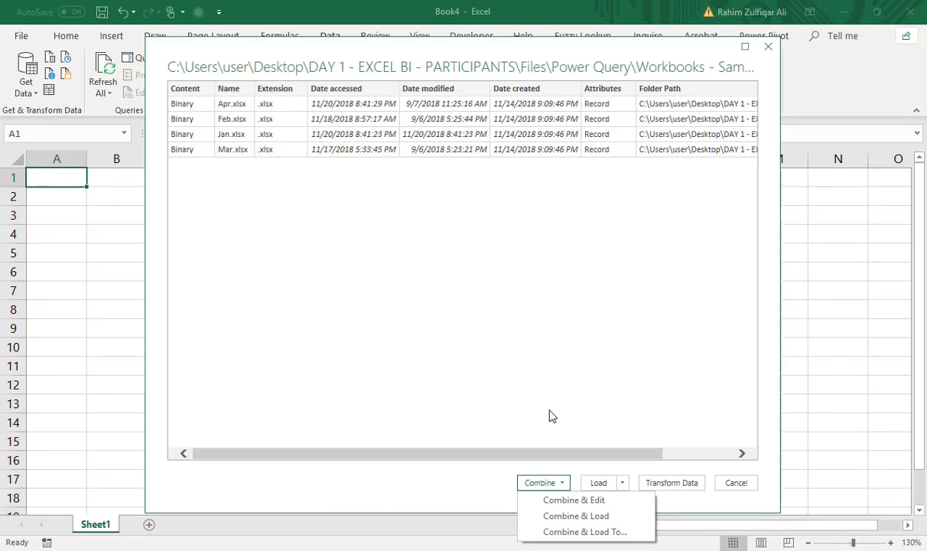
left_click(545, 518)
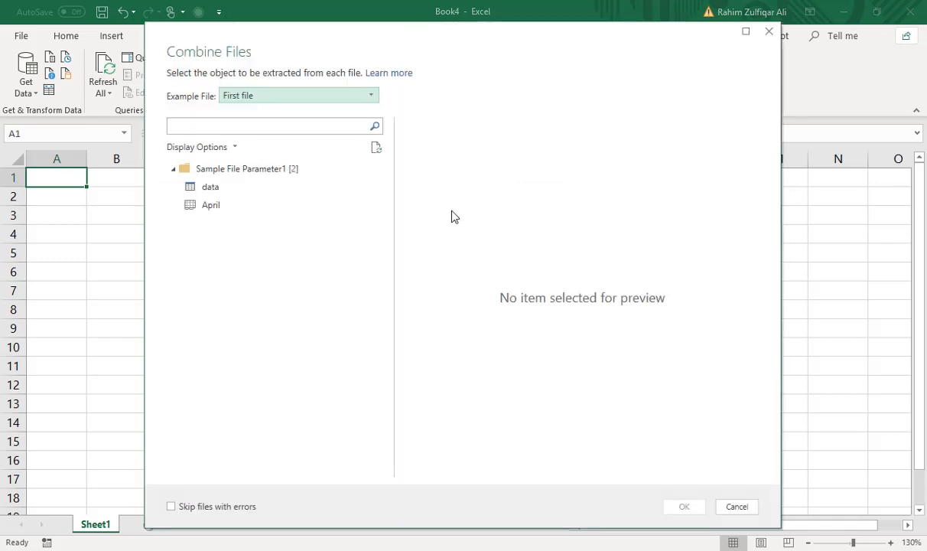
left_click_drag(405, 54, 435, 45)
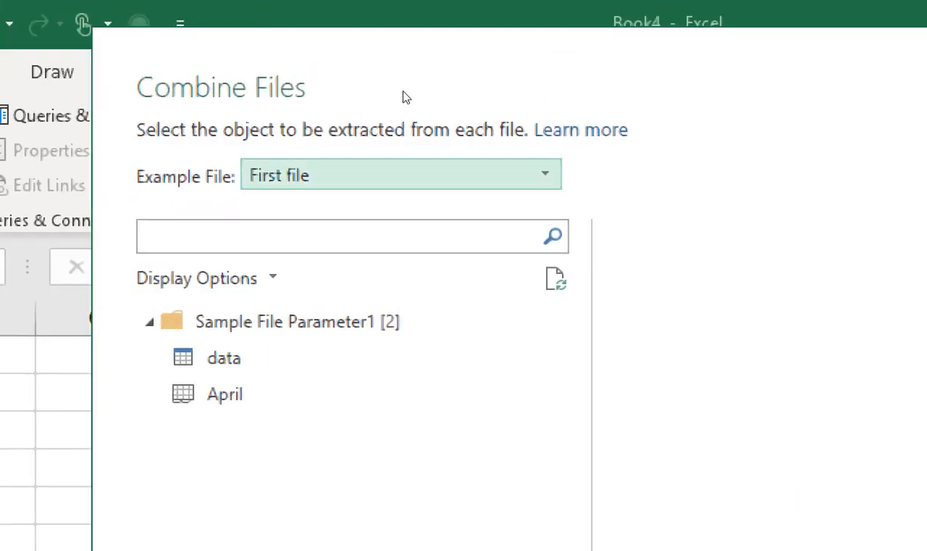
Look through the example files for combining and set the example file to Jan.xlsx.
left_click(545, 174)
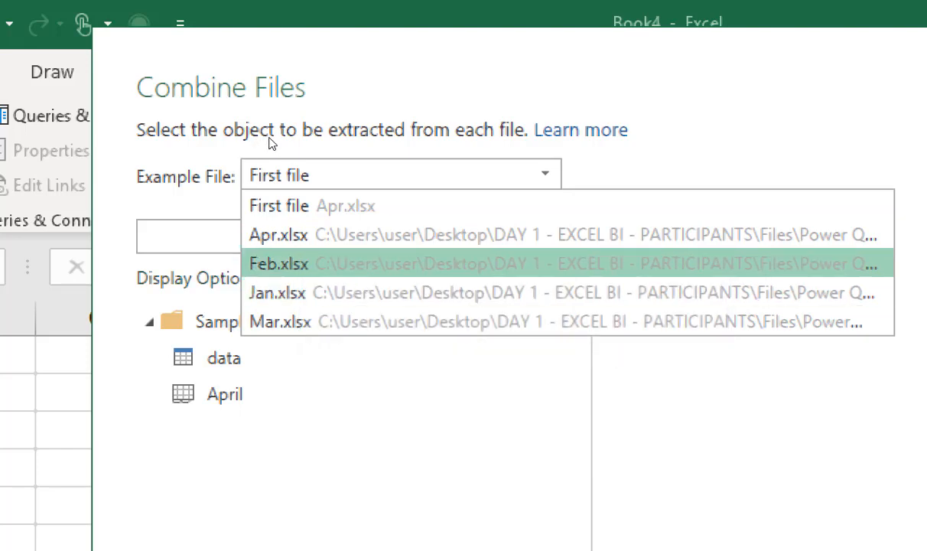
key("Down")
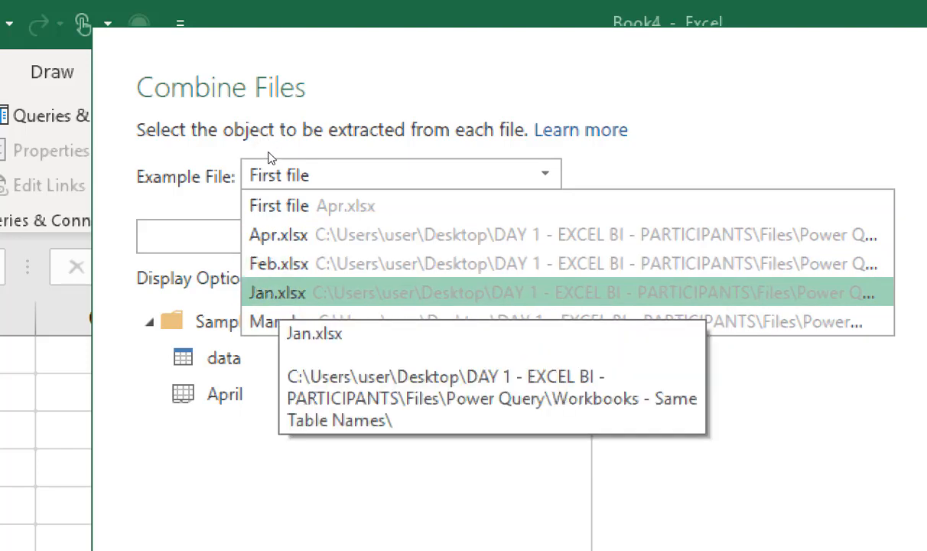
key("Down")
key("Up")
key("Up")
key("Up")
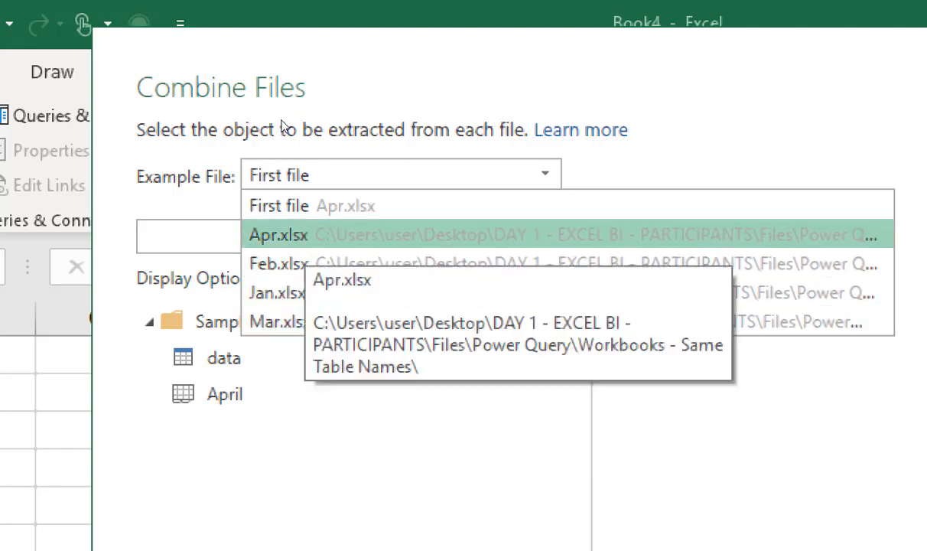
key("Down")
key("Down")
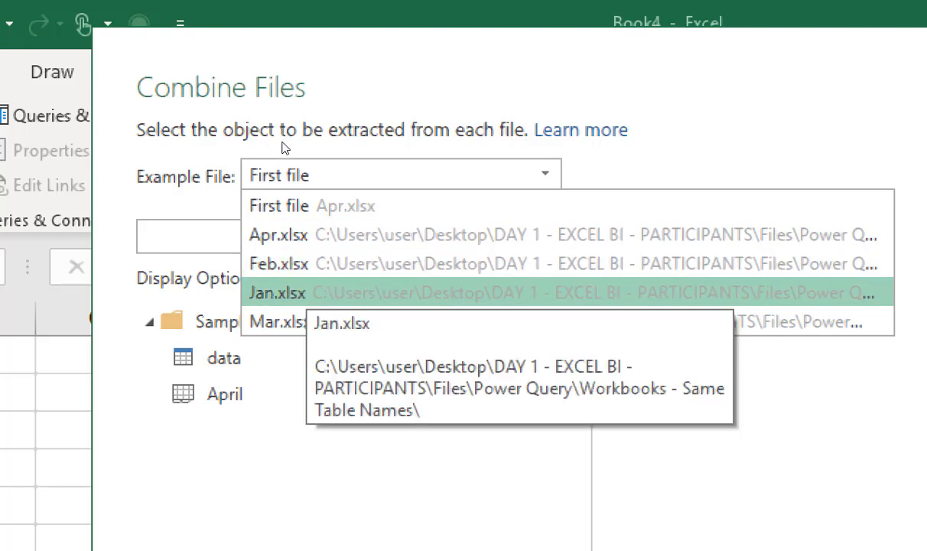
key("Return")
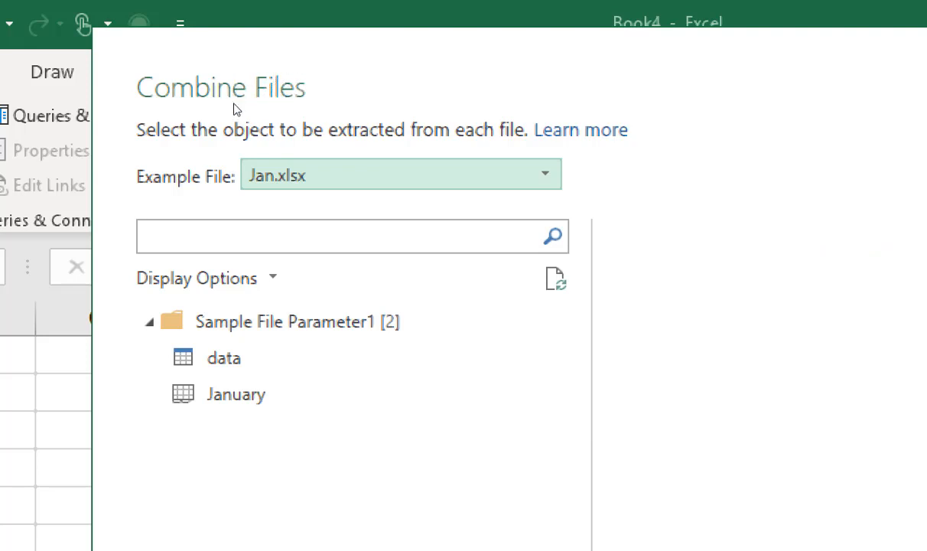
Switch the example file back to First file.
key("alt+Down")
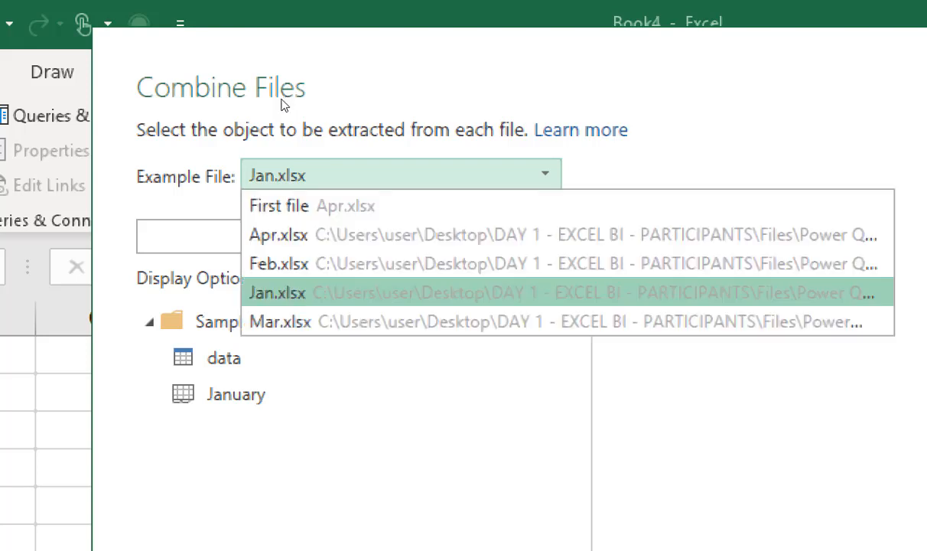
key("Home")
key("Down")
key("Down")
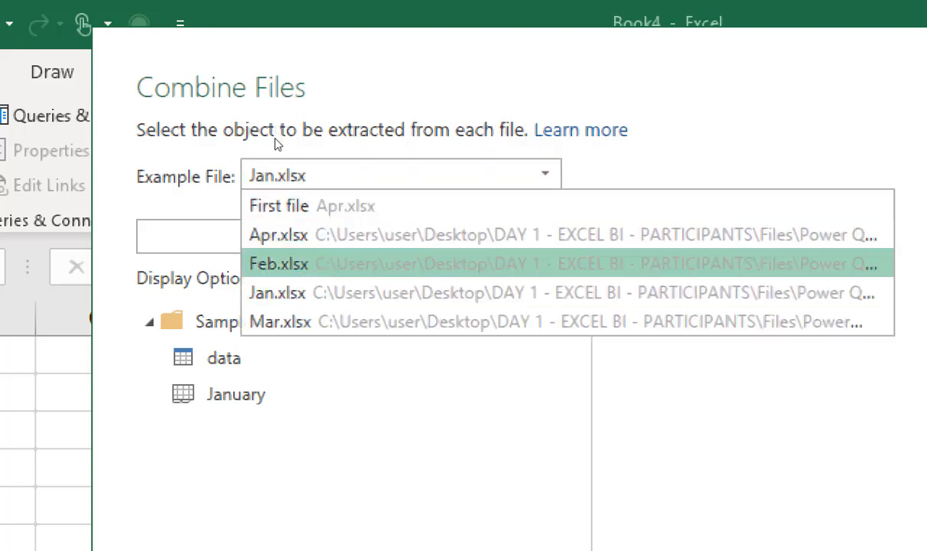
key("Down")
key("Down")
key("Up")
key("Up")
key("Up")
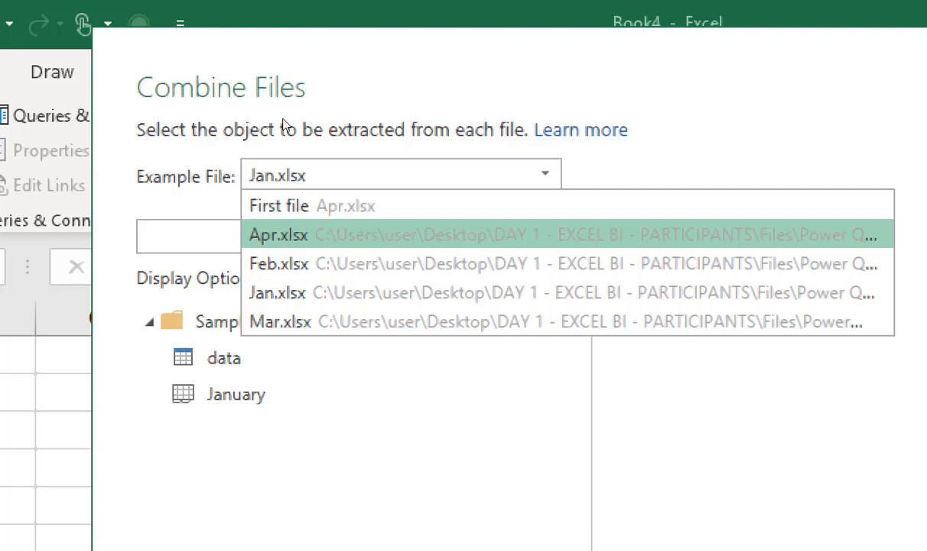
key("Up")
key("Return")
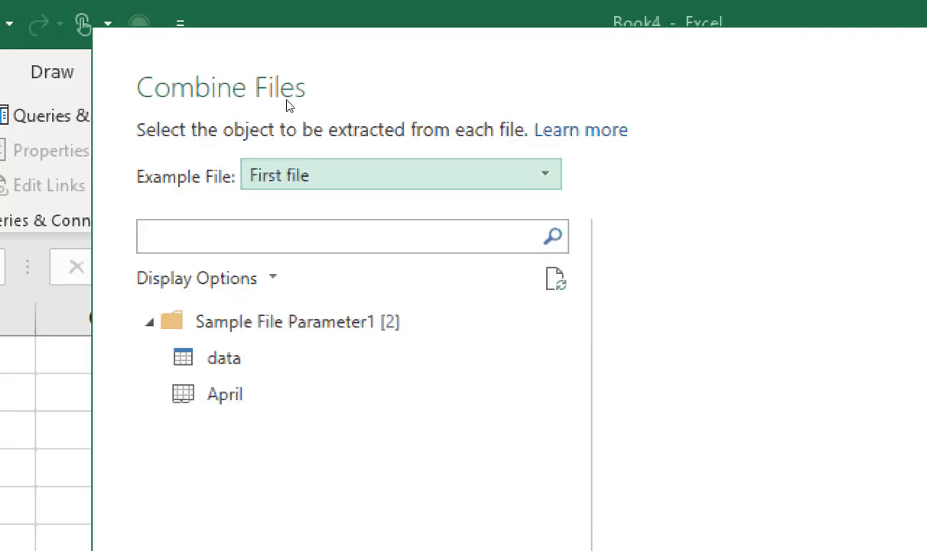
Use Jan.xlsx as the example file for combining the workbooks.
key("alt+Down")
key("Down")
key("Down")
key("Down")
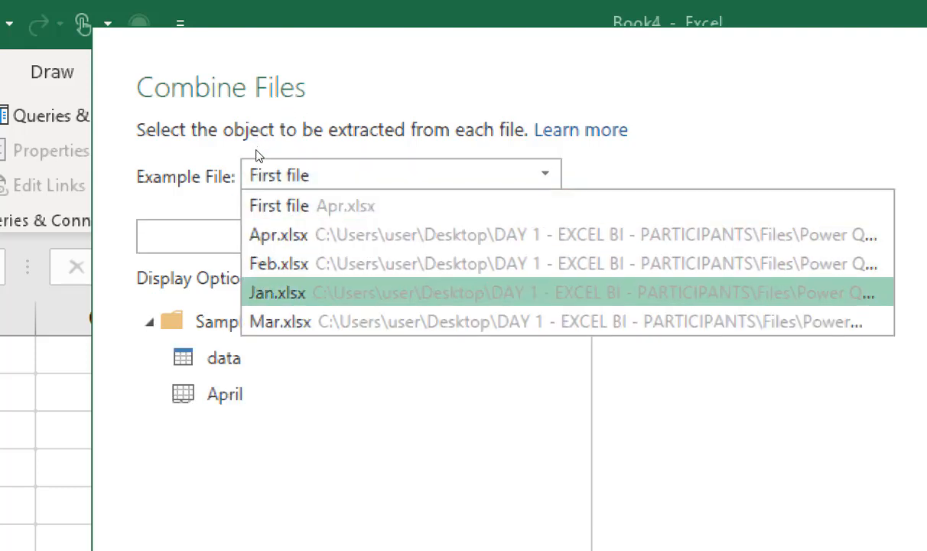
key("Return")
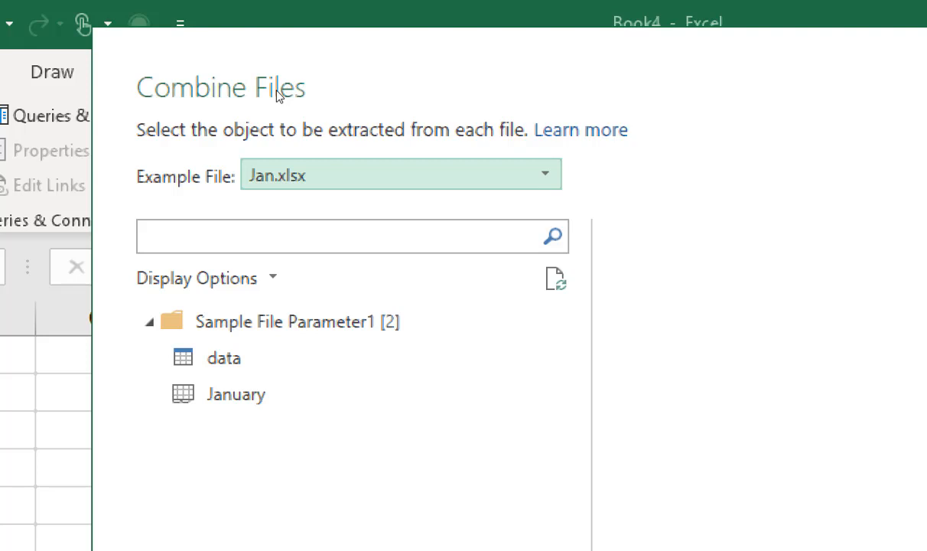
key("alt+Down")
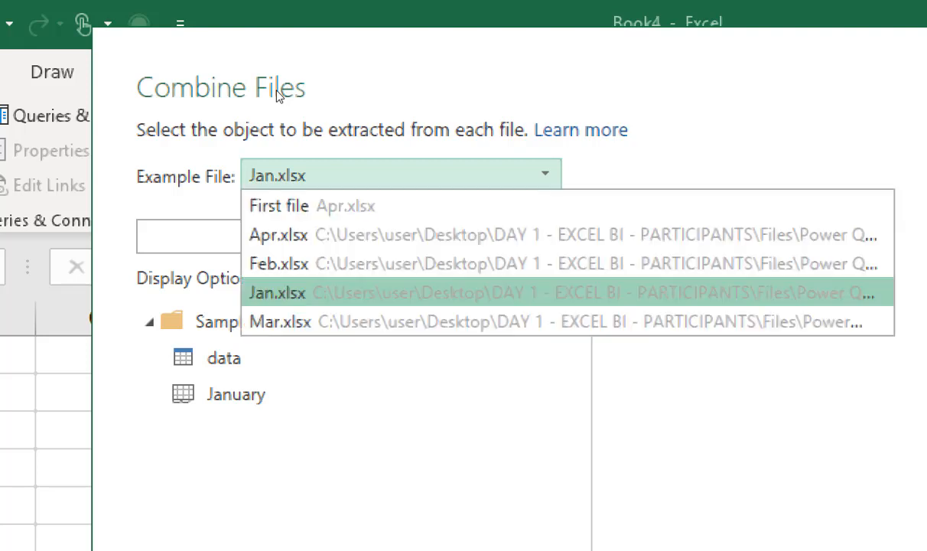
left_click(278, 175)
left_click(277, 175)
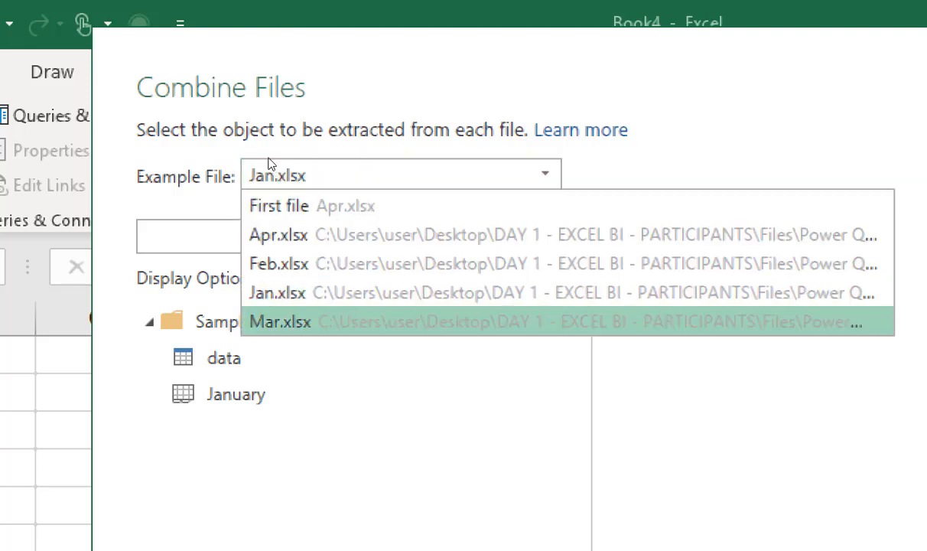
key("Up")
key("Return")
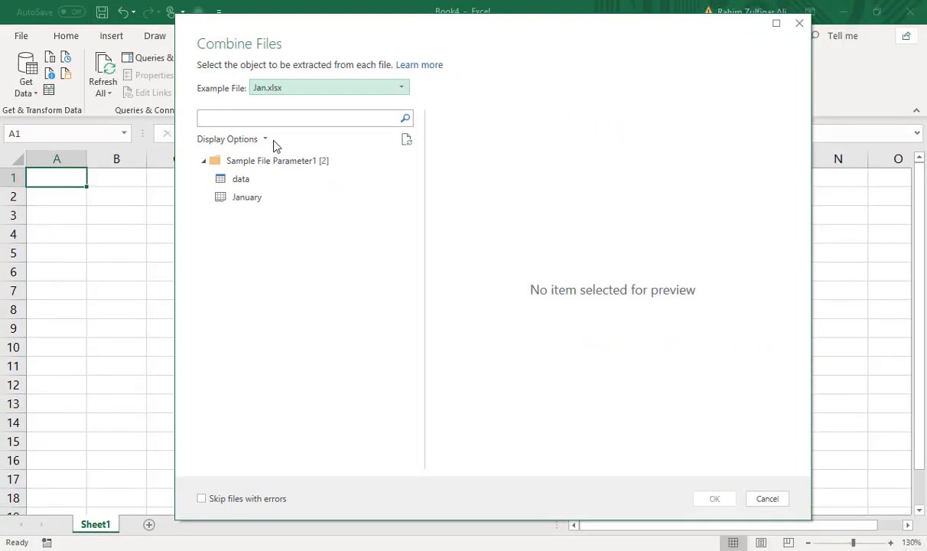
Select the data table as the object to extract from each file and load the combined result.
key("alt+Tab")
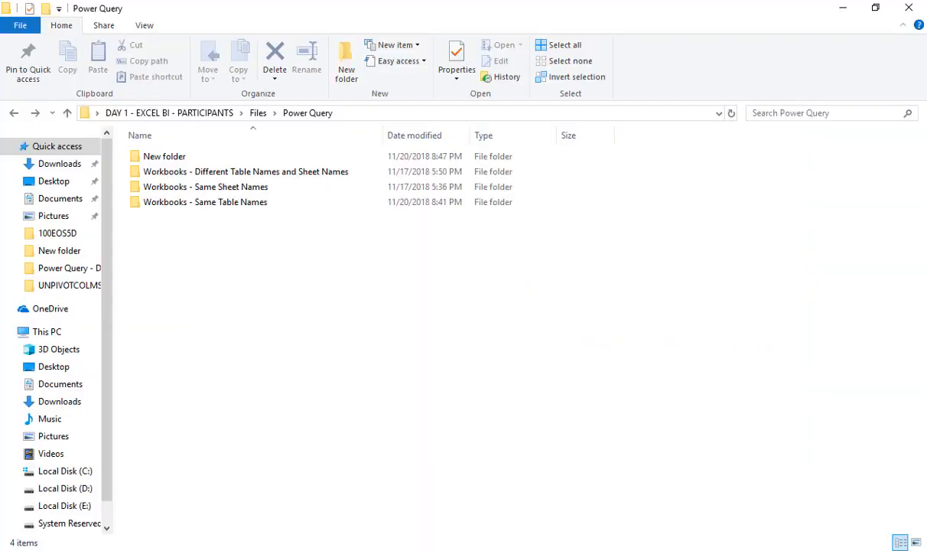
key("alt+Tab")
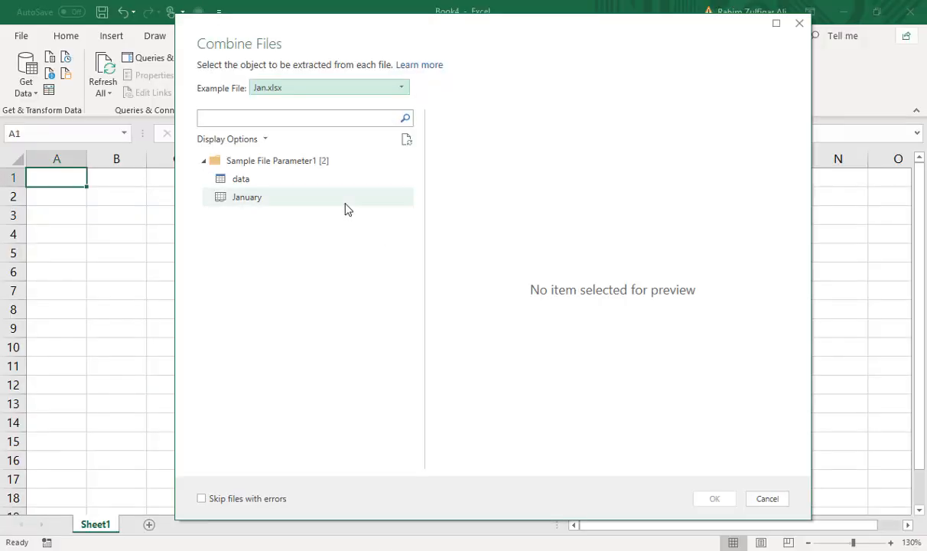
left_click(262, 184)
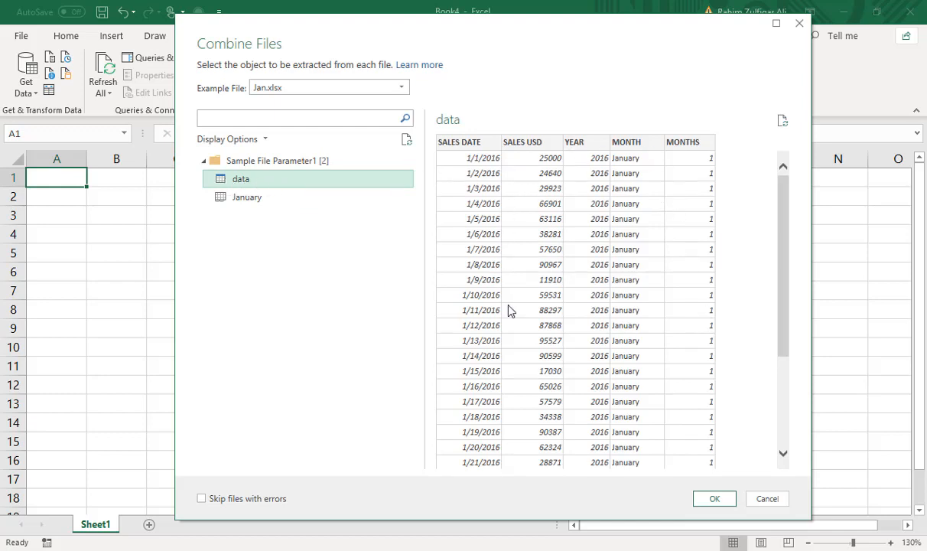
left_click(704, 496)
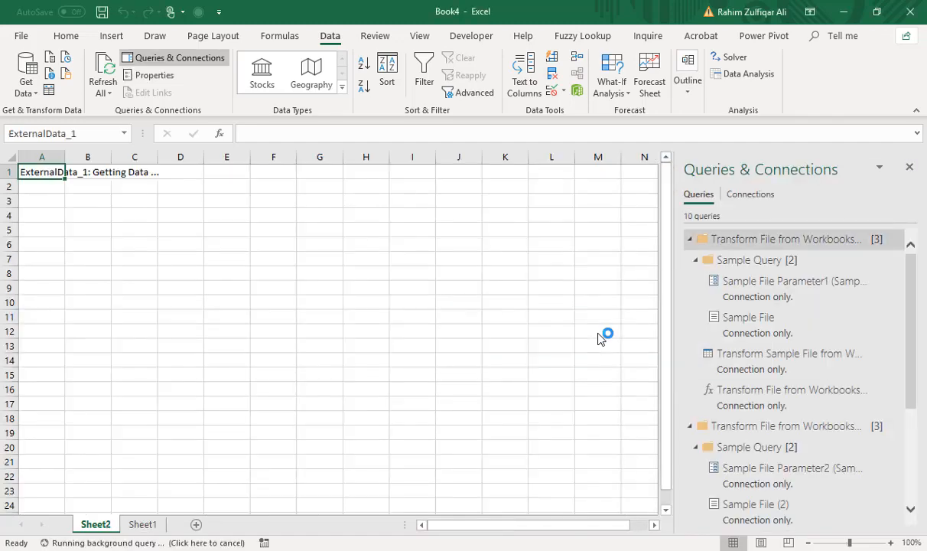
Examine the loaded sales table for the rows of each monthly workbook, along with the workbook's list of queries.
scroll(268, 233, "down", 5)
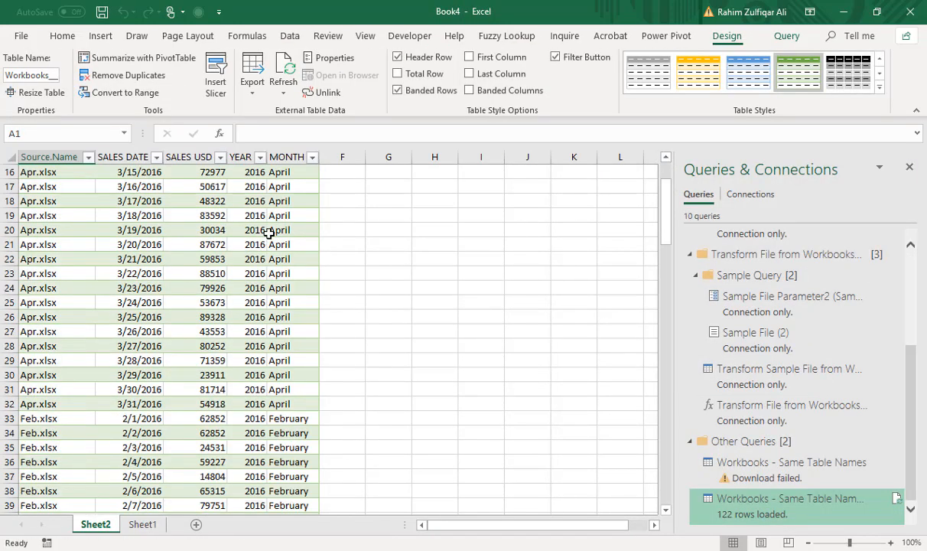
scroll(268, 233, "down", 20)
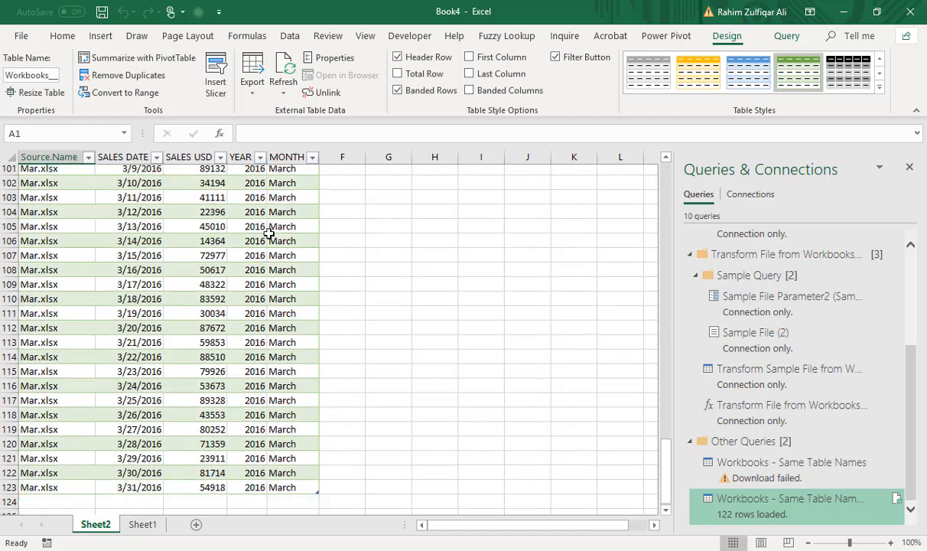
scroll(267, 233, "down", 4)
scroll(267, 233, "up", 20)
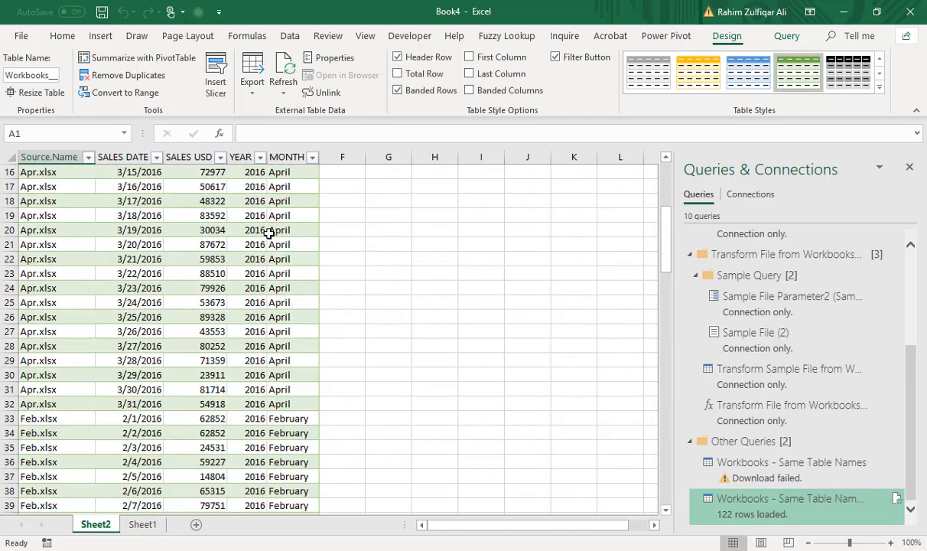
scroll(267, 233, "up", 5)
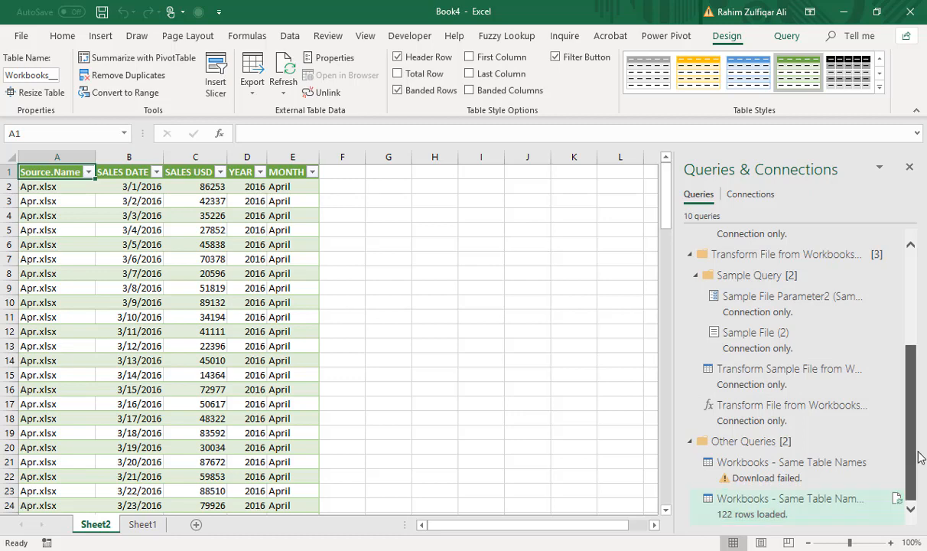
mouse_move(920, 457)
left_mouse_down()
mouse_move(923, 345)
mouse_move(924, 451)
left_mouse_up()
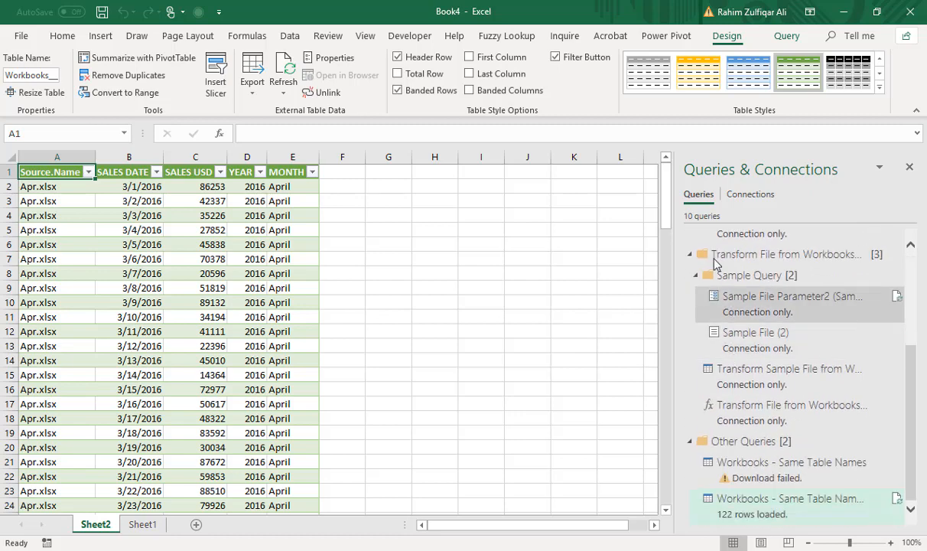
left_click(750, 194)
left_click(698, 194)
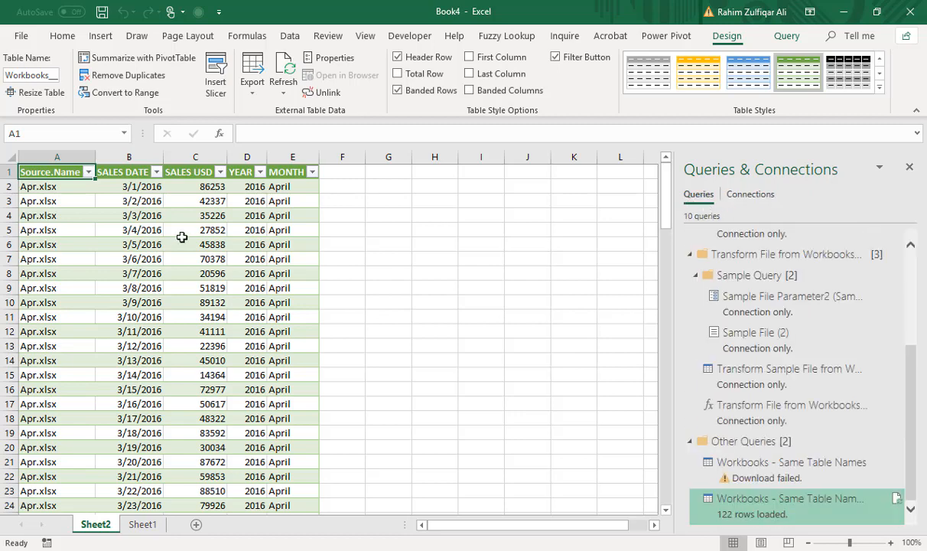
left_click(176, 273)
scroll(269, 367, "down", 10)
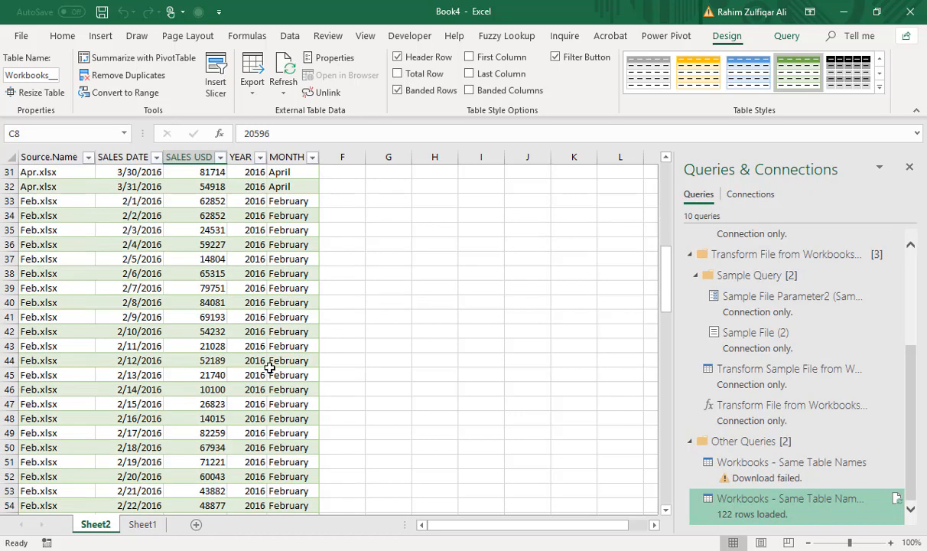
left_click(292, 201)
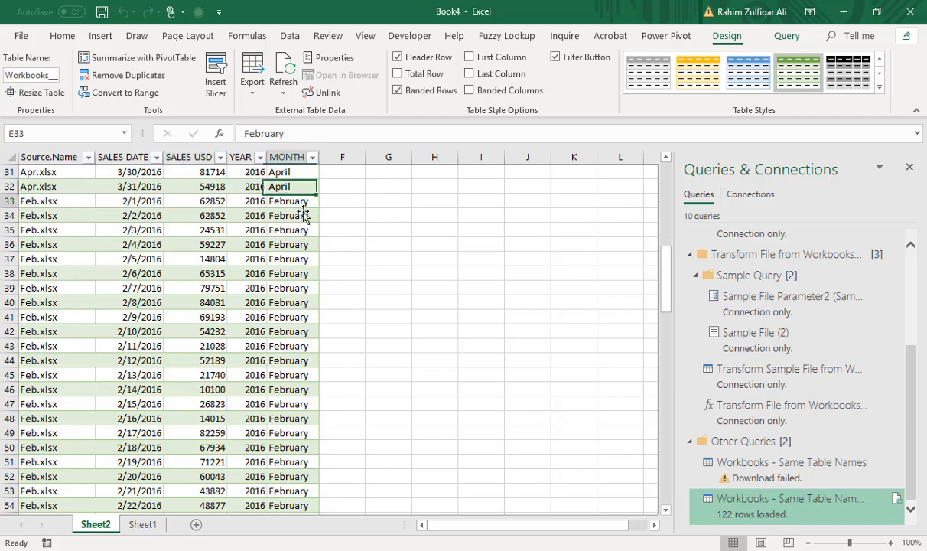
Locate the last February row from Feb.xlsx in the combined sales table.
scroll(242, 344, "down", 2)
scroll(241, 345, "down", 4)
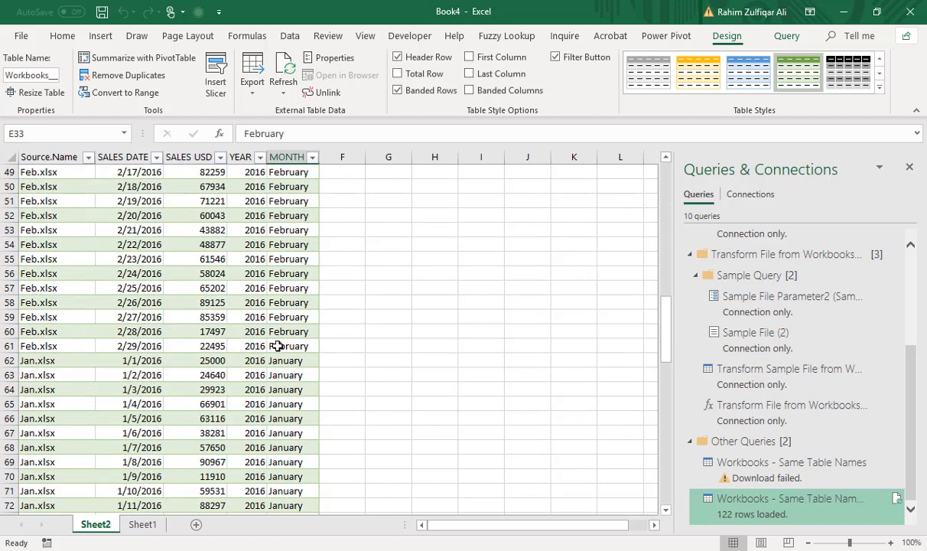
left_click(272, 346)
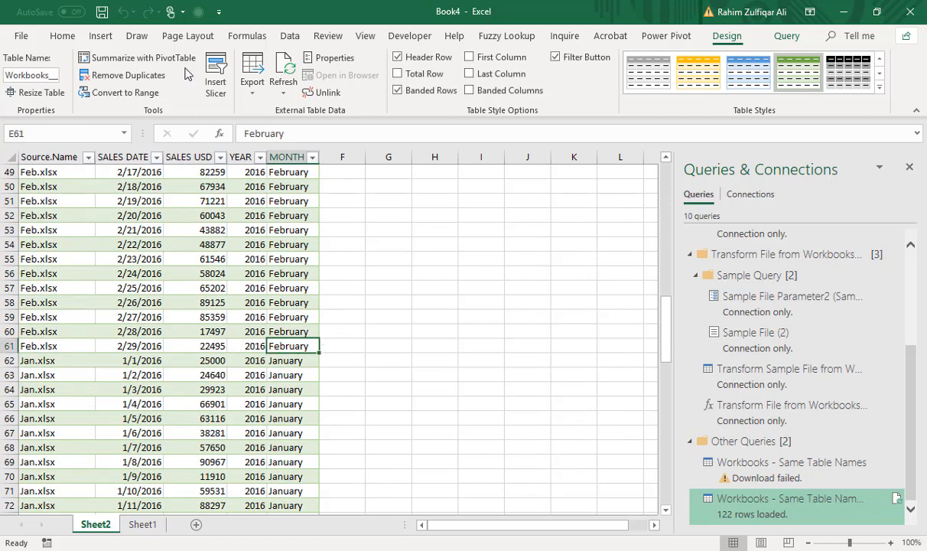
left_click(289, 36)
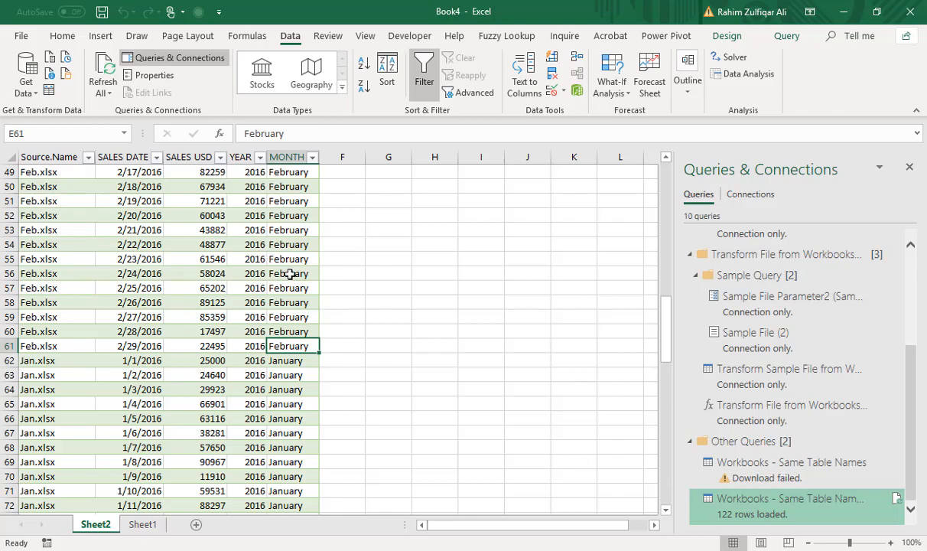
Switch to File Explorer and open the Feb workbook from the Workbooks - Same Table Names folder.
left_click(379, 549)
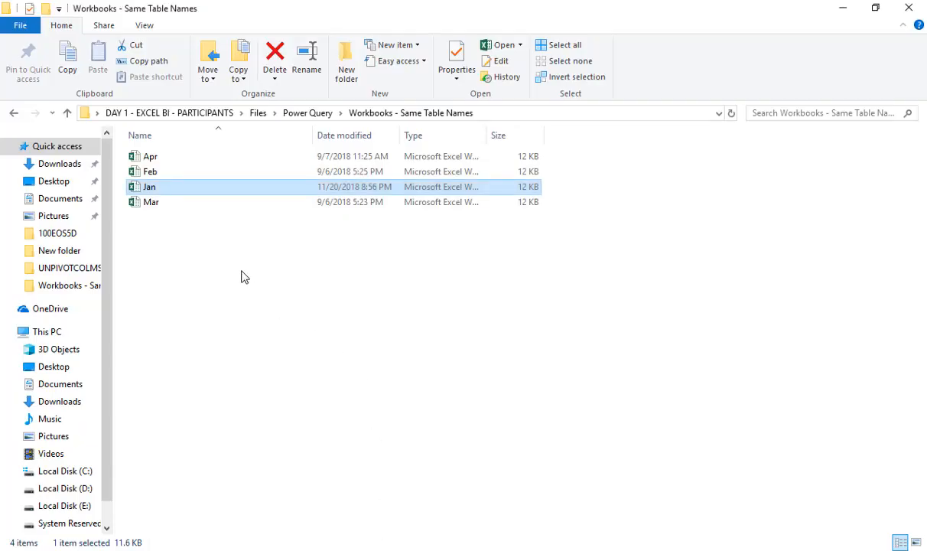
key("alt+Up")
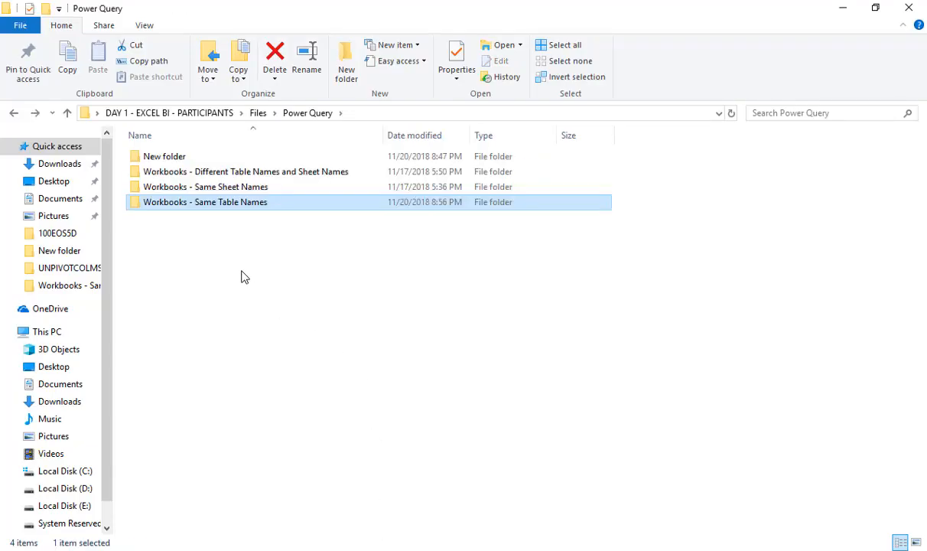
key("Return")
key("Down")
key("Down")
key("Up")
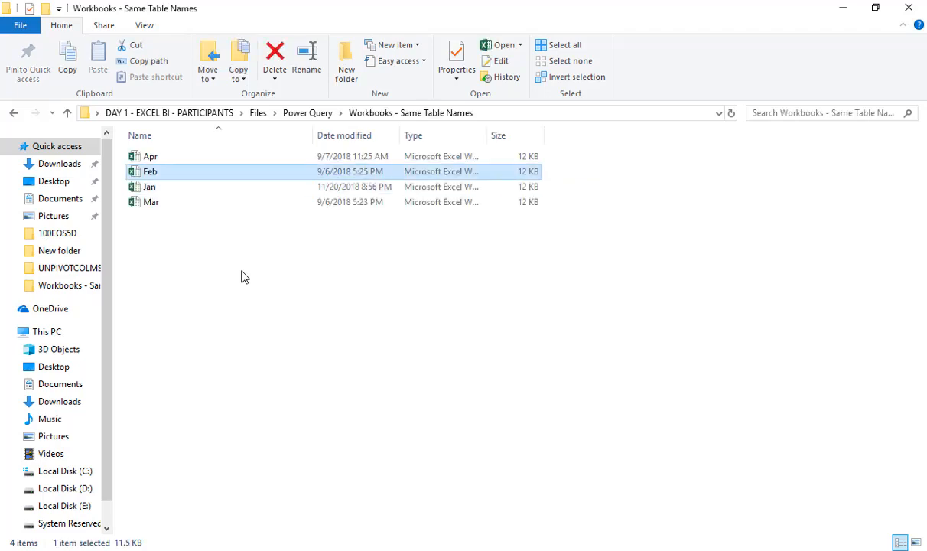
key("alt+Tab")
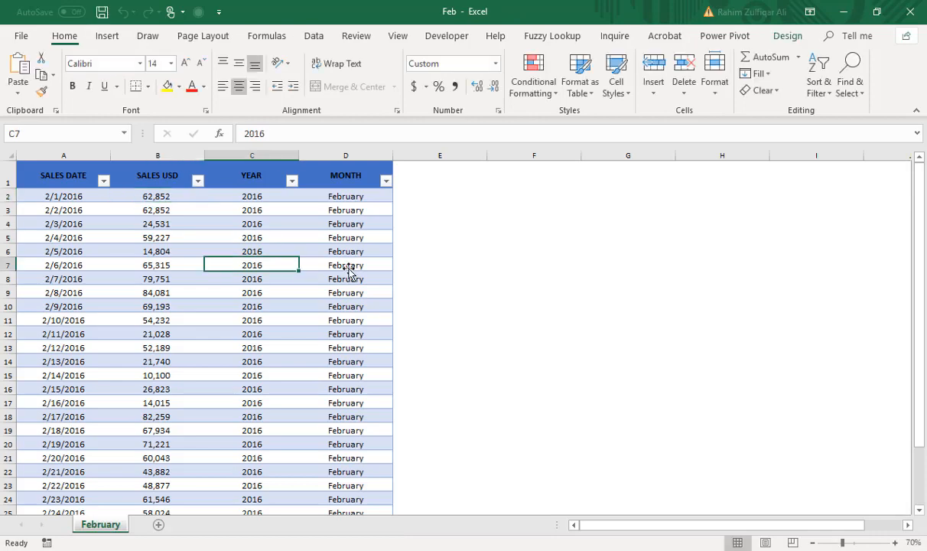
Duplicate the February table's last row, dated 2/29/2016, into row 31 directly below it.
left_click(244, 268)
key("ctrl+Down")
key("Down")
key("Down")
key("Left")
key("Left")
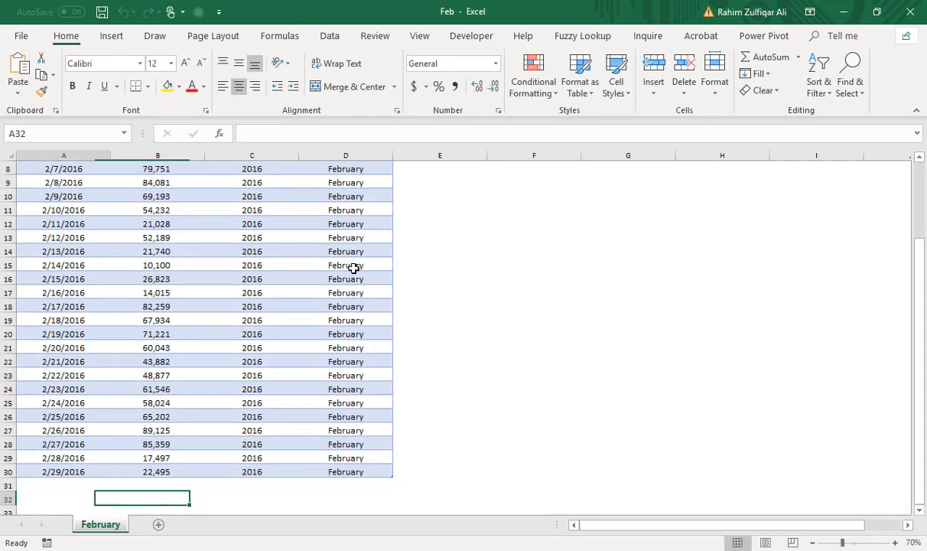
key("Up")
key("Up")
key("shift+Right")
key("shift+Right")
key("shift+Right")
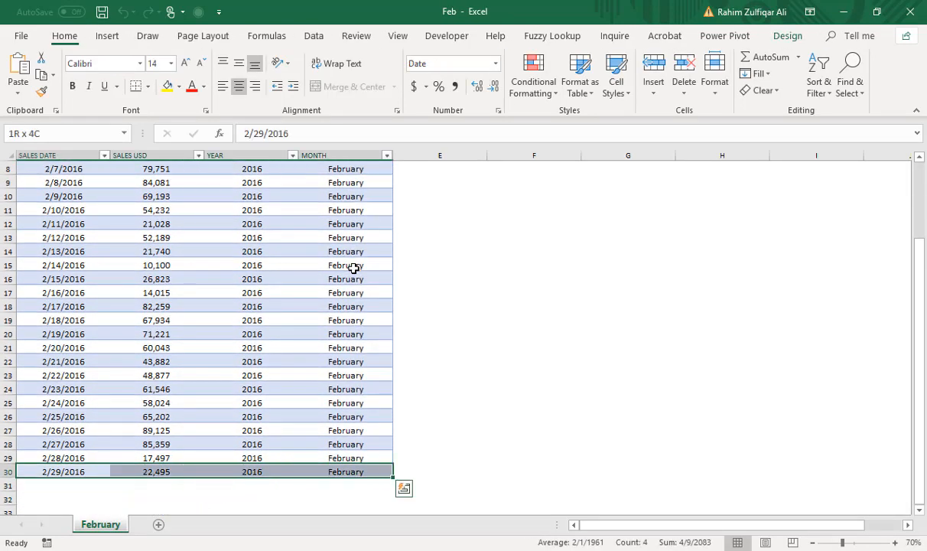
key("shift+Down")
key("ctrl+d")
Set the SALES USD value of the new last row to 9,000,000 in cell B31.
key("Down")
key("Right")
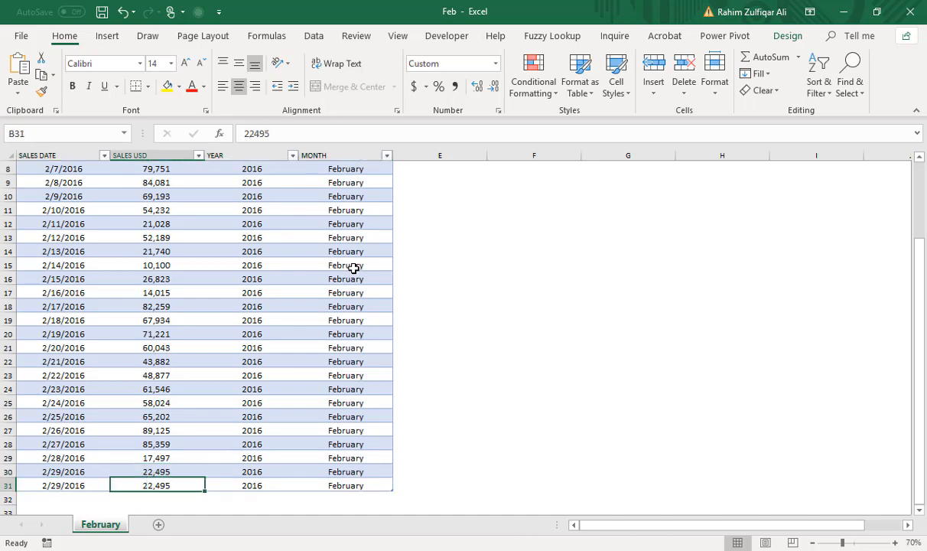
type("9,")
type("000,000")
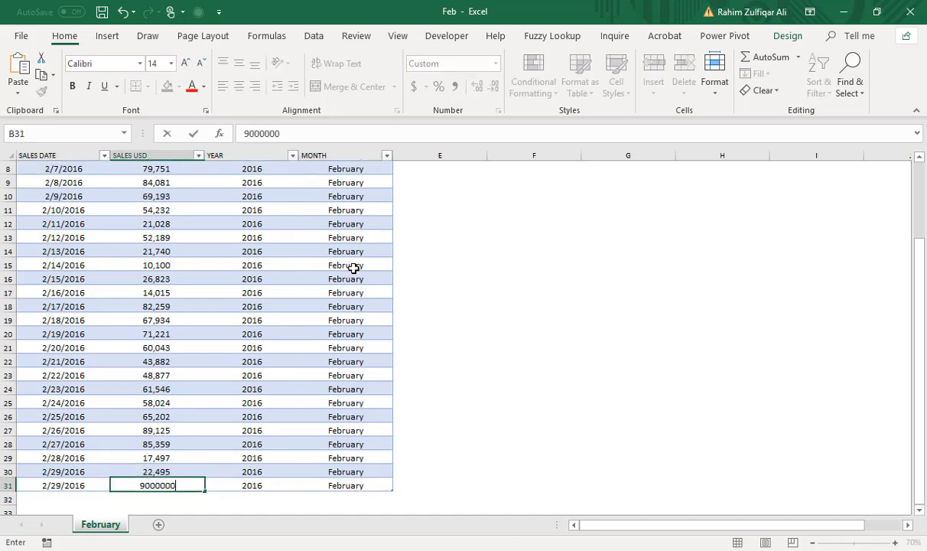
key("Return")
key("Up")
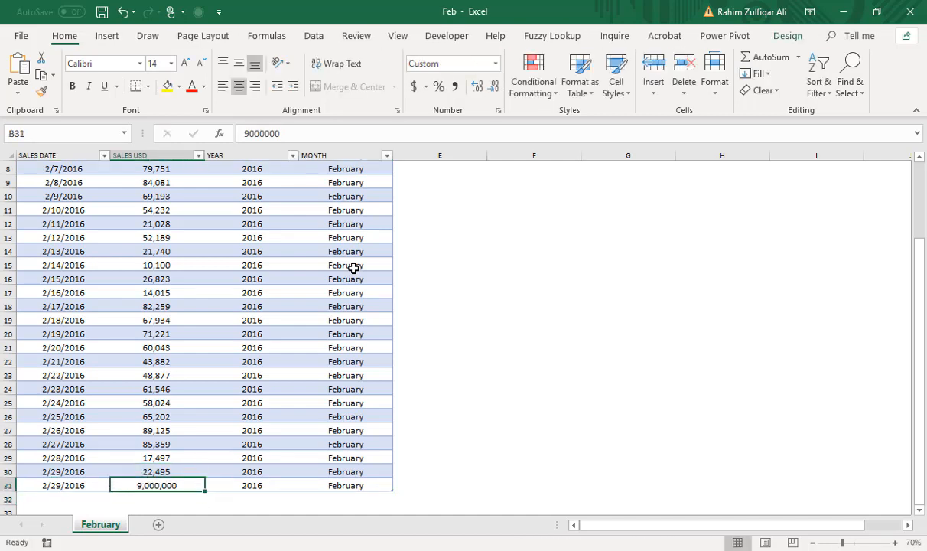
Save the Feb workbook and close it.
left_click(350, 267)
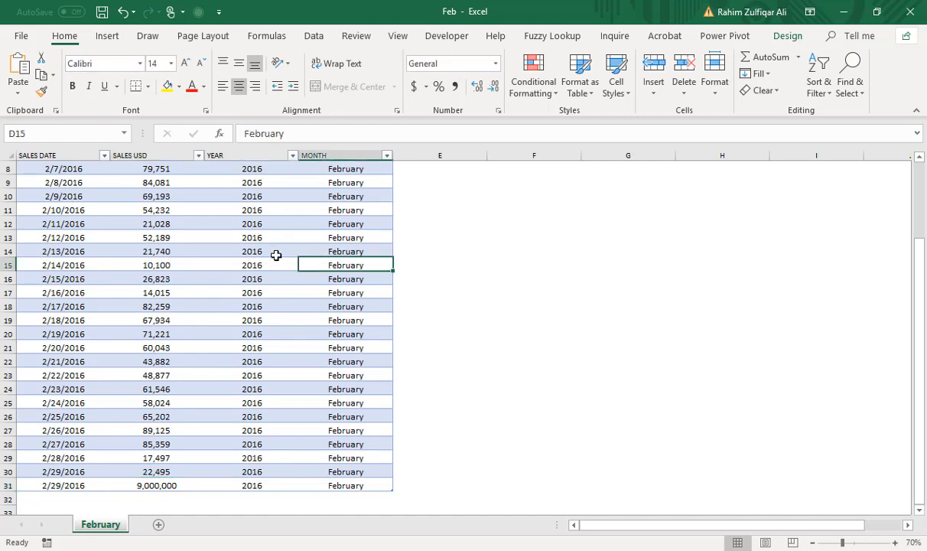
key("ctrl+s")
key("alt+f")
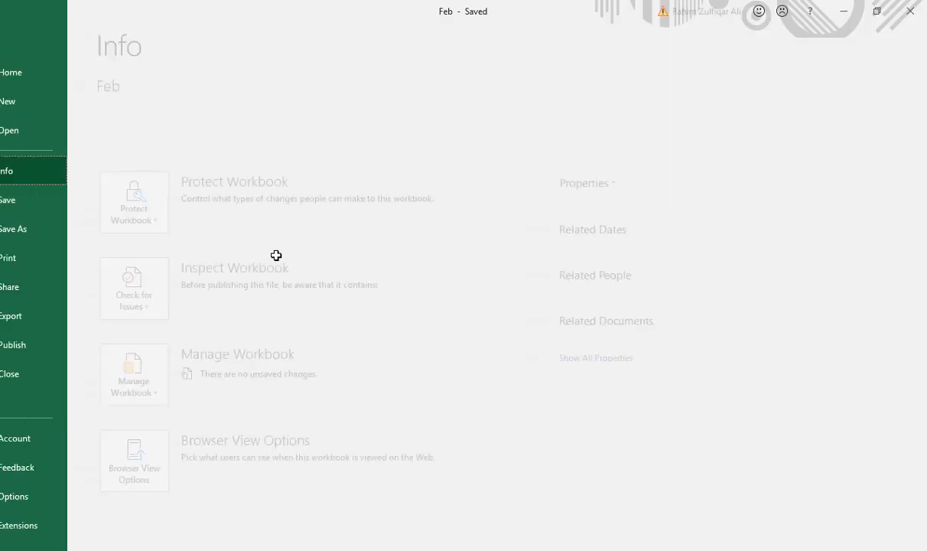
key("c")
Switch back to the combined workbook Book4 and refresh its sales table from the source files.
key("alt+Tab")
key("alt+Tab")
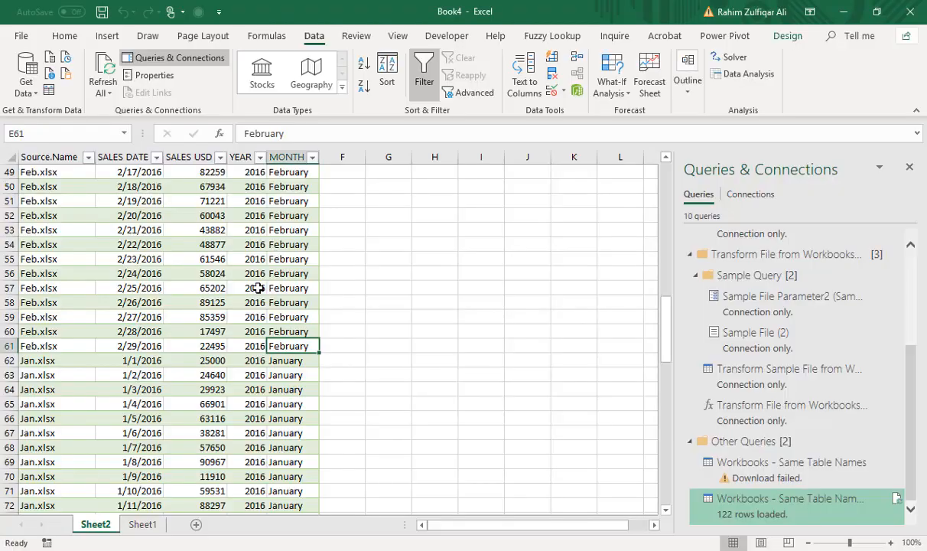
left_click(145, 346)
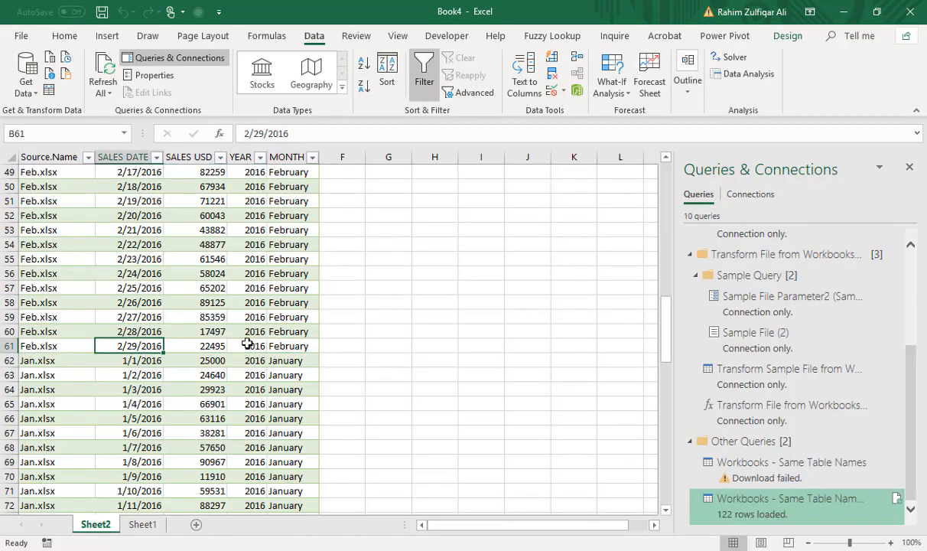
left_click(102, 72)
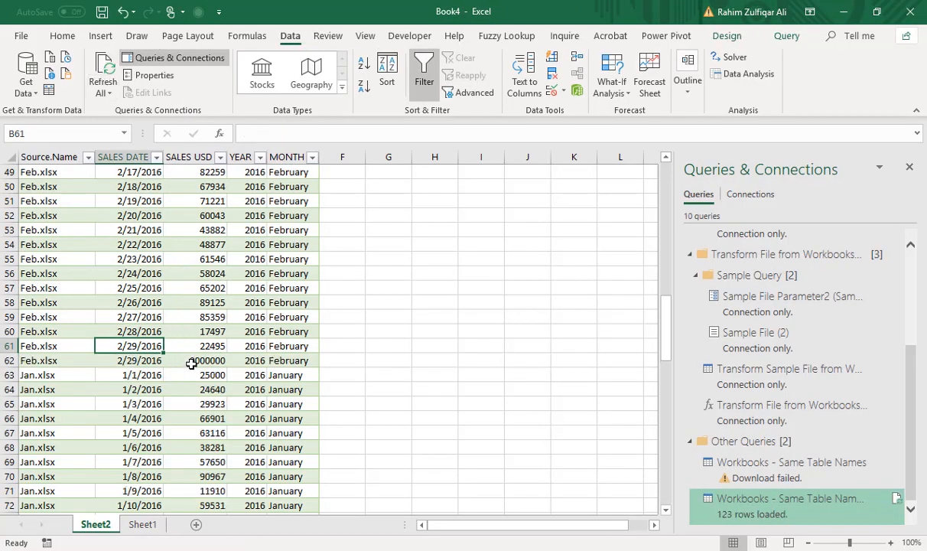
Examine the refreshed sales table for the added Feb.xlsx row, checking its sales amount and month.
left_click(191, 361)
key("Down")
left_click(215, 361)
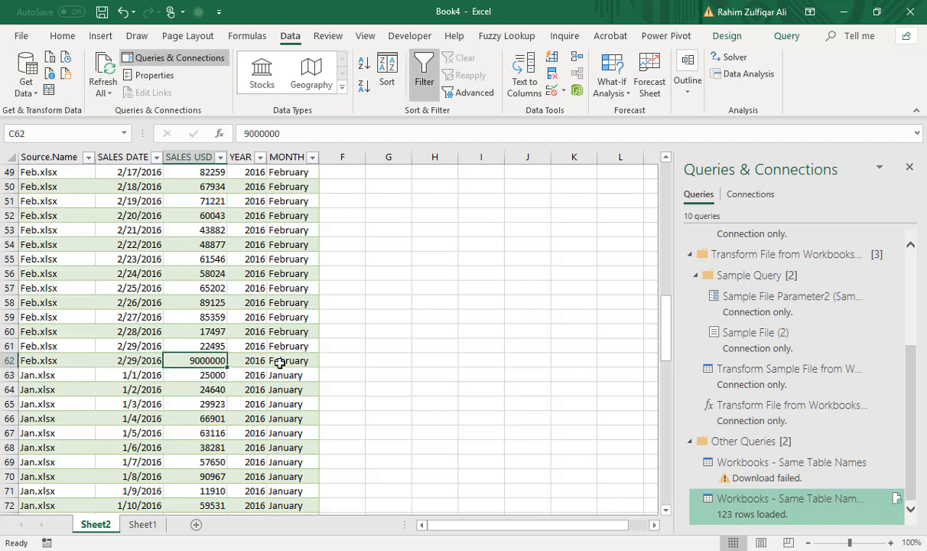
left_click(280, 364)
scroll(253, 329, "down", 5)
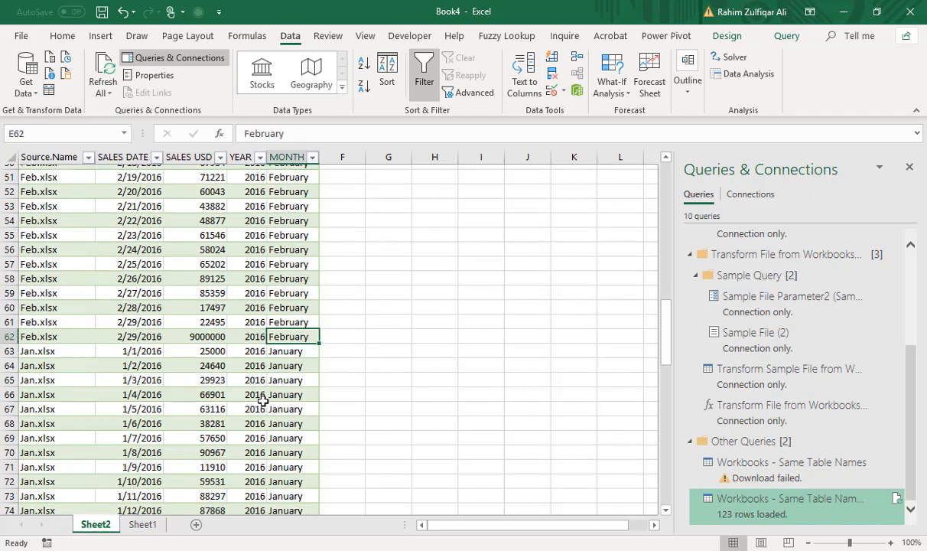
scroll(251, 323, "up", 20)
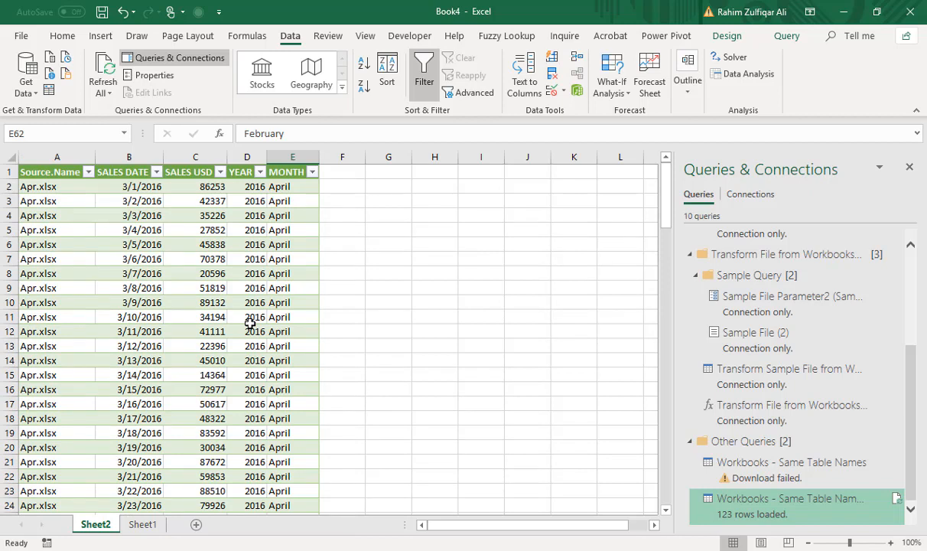
left_click(249, 321)
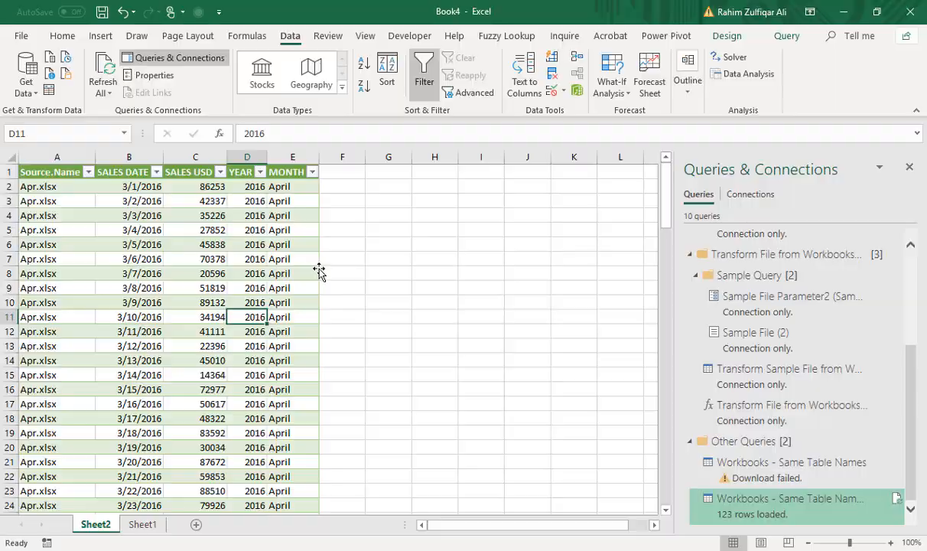
Close the combined workbook without saving and create a new blank workbook.
key("ctrl+w")
key("n")
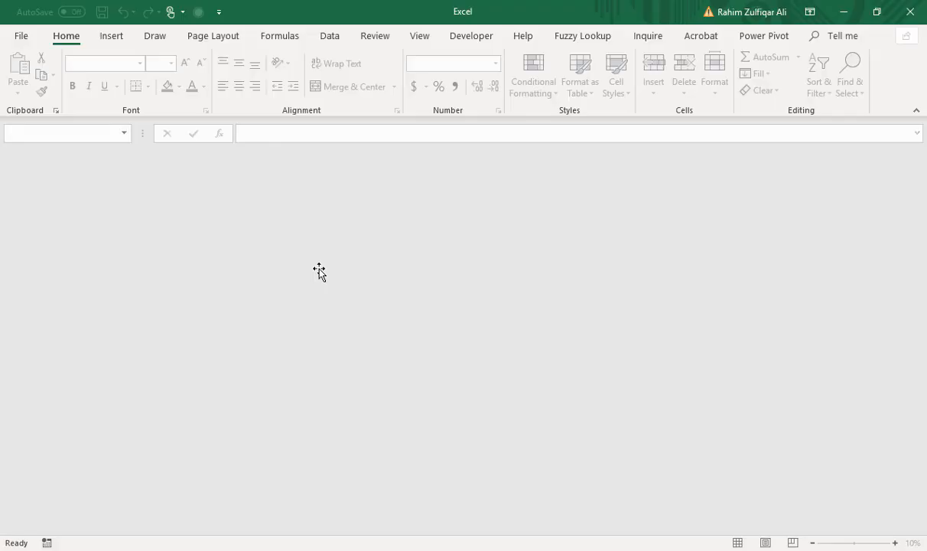
key("ctrl+n")
scroll(198, 232, "up", 4)
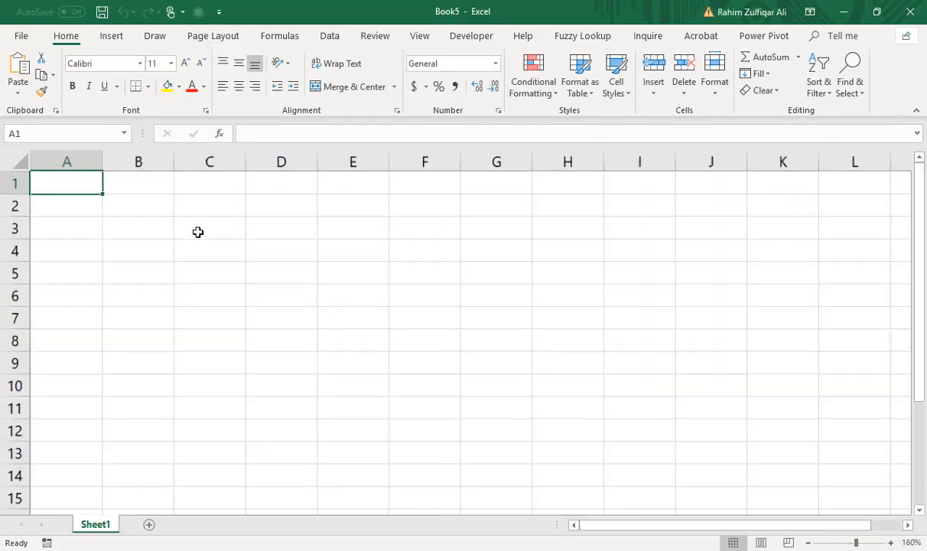
Switch to File Explorer, go up to the Power Query folder and select the Workbooks - Same Sheet Names folder.
key("alt+Tab")
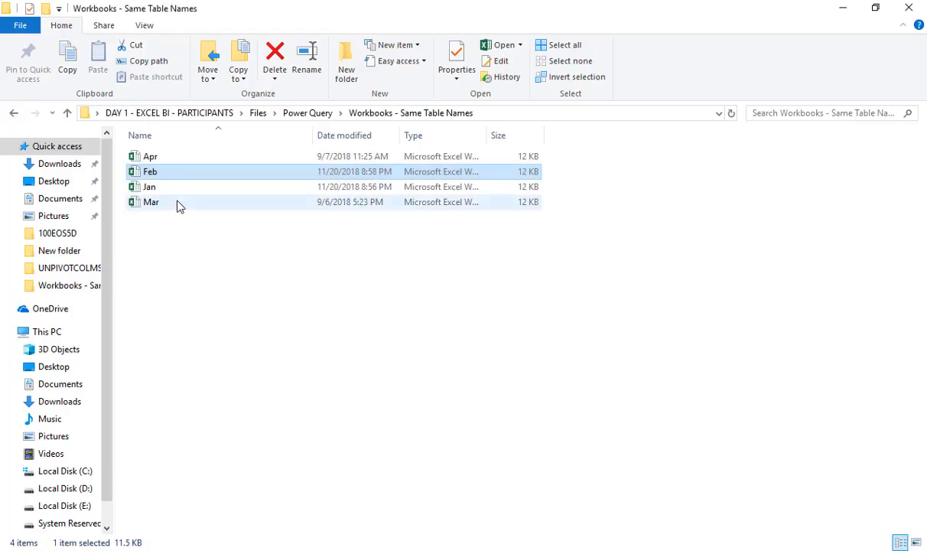
key("BackSpace")
left_click(188, 189)
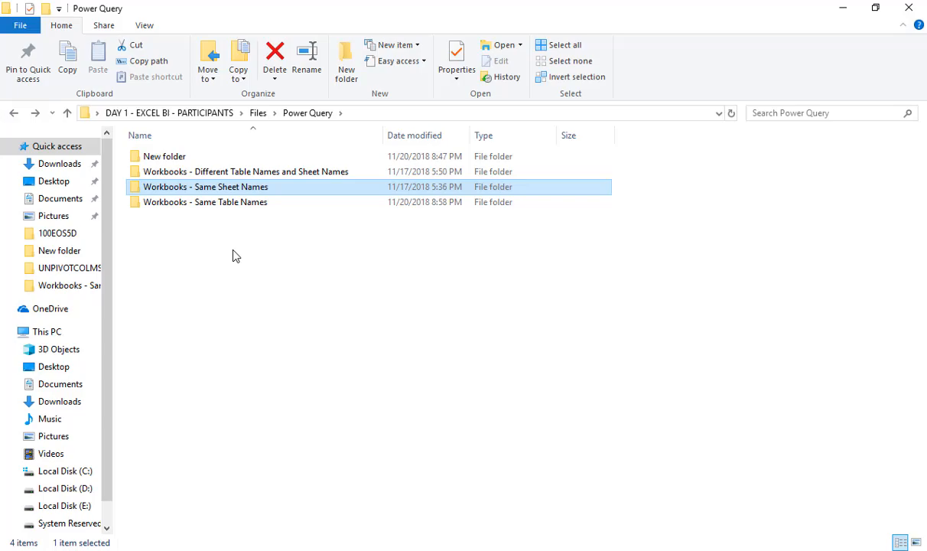
Start a folder import in the new workbook, using the Workbooks - Same Sheet Names path copied from Notepad as the folder path.
key("alt+Tab")
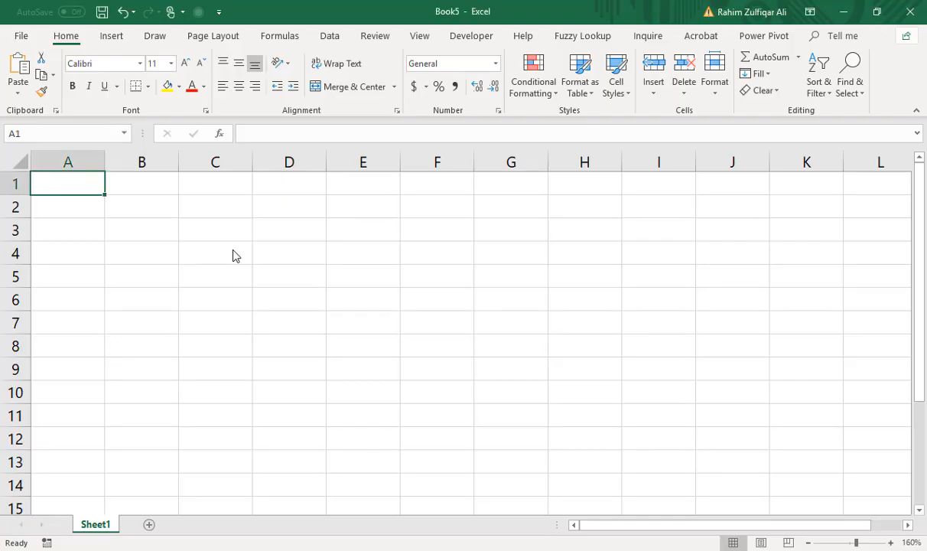
left_click(330, 39)
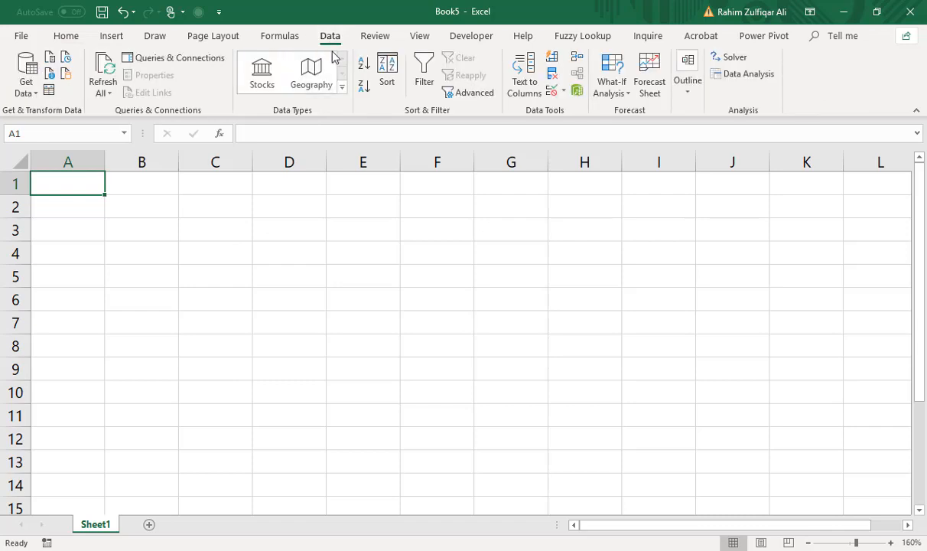
left_click(27, 90)
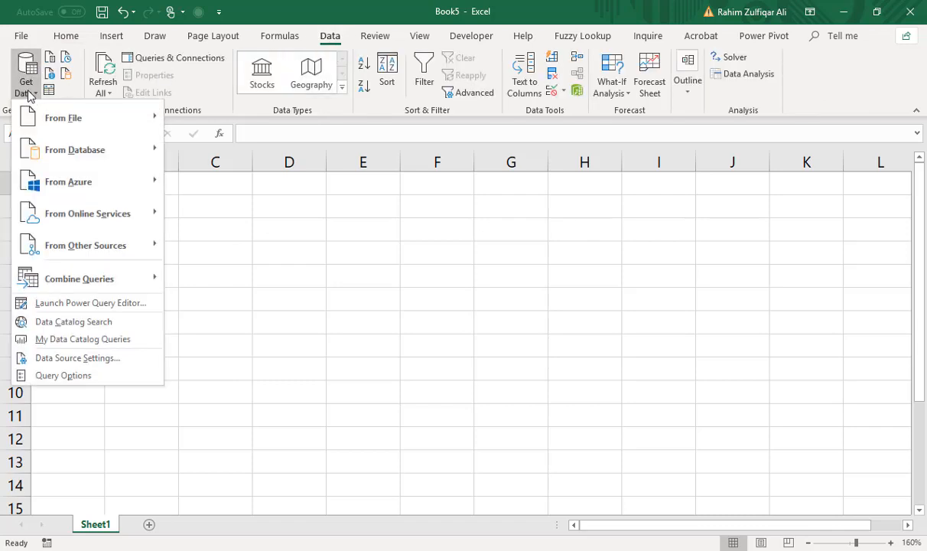
mouse_move(61, 118)
left_click(221, 244)
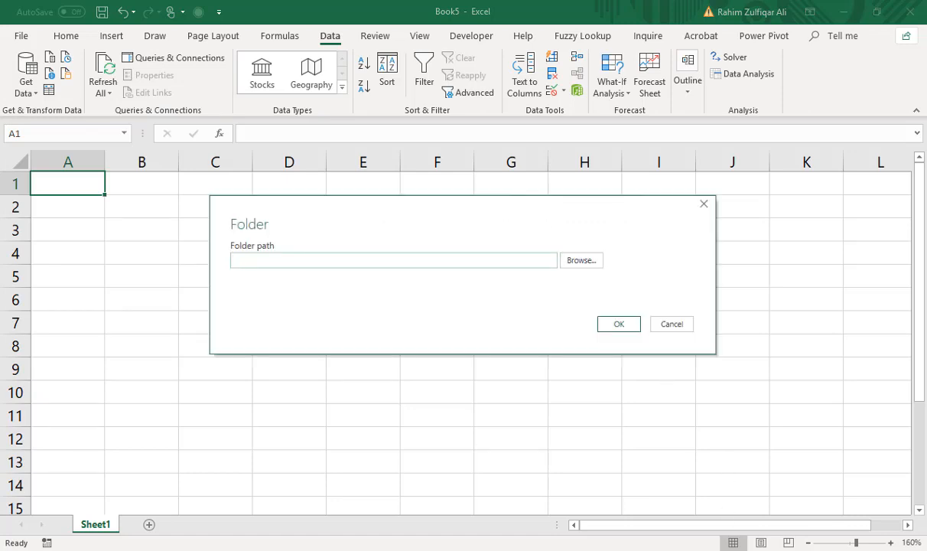
key("alt+Tab")
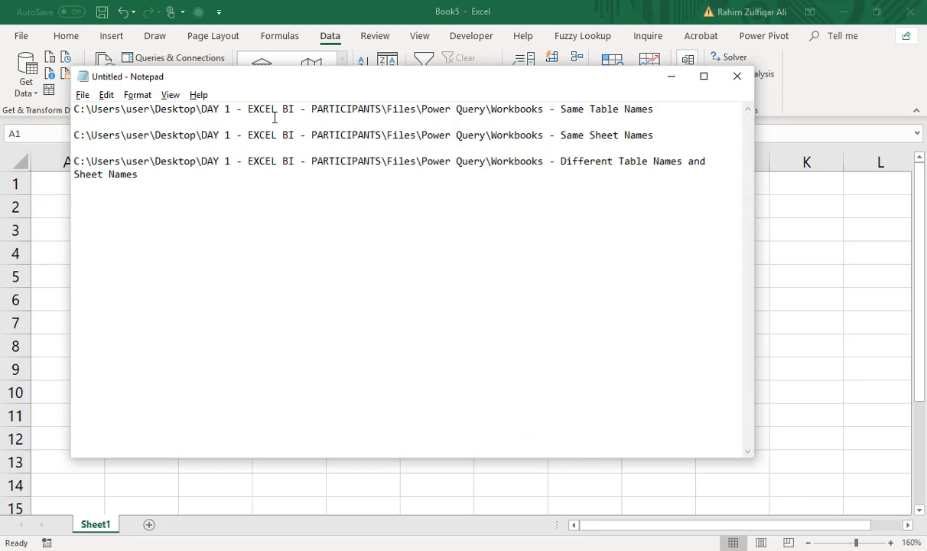
key("Up")
key("shift+End")
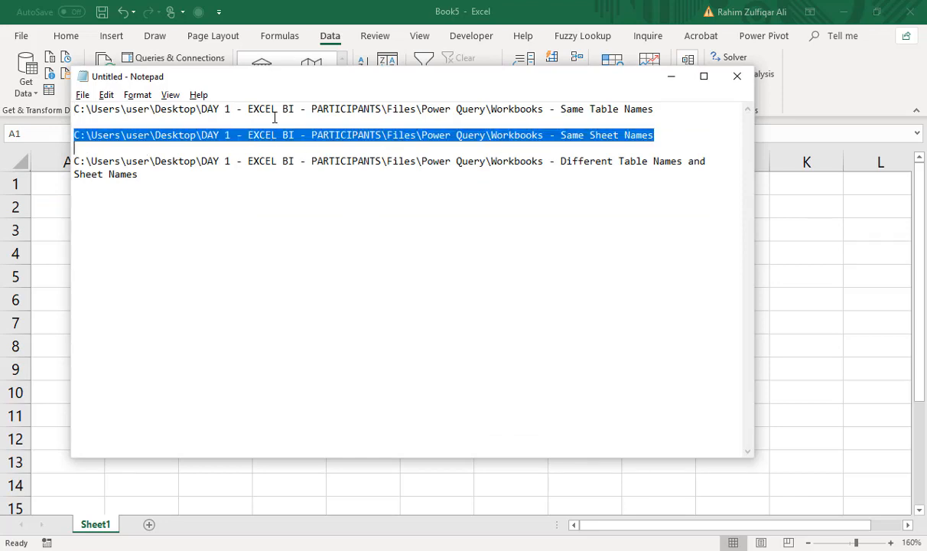
key("alt+Tab")
key("ctrl+v")
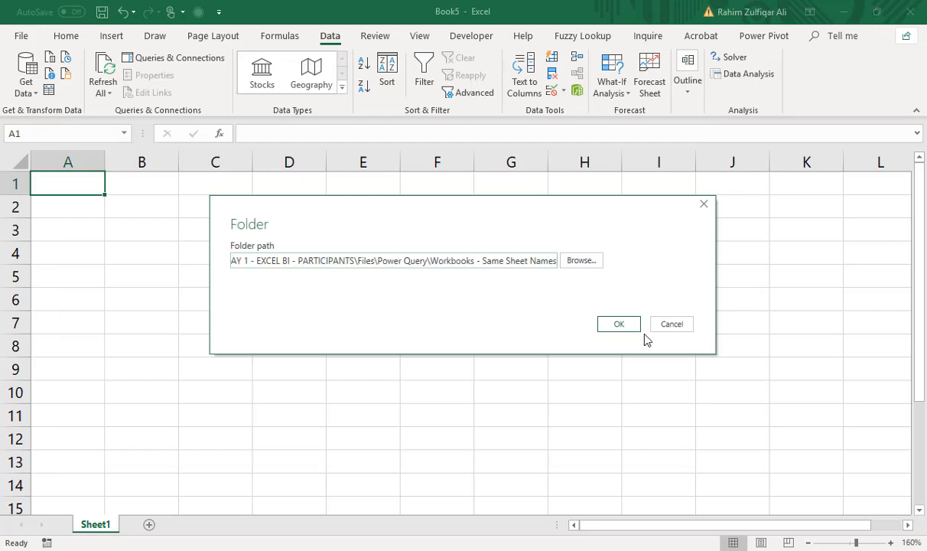
left_click(613, 326)
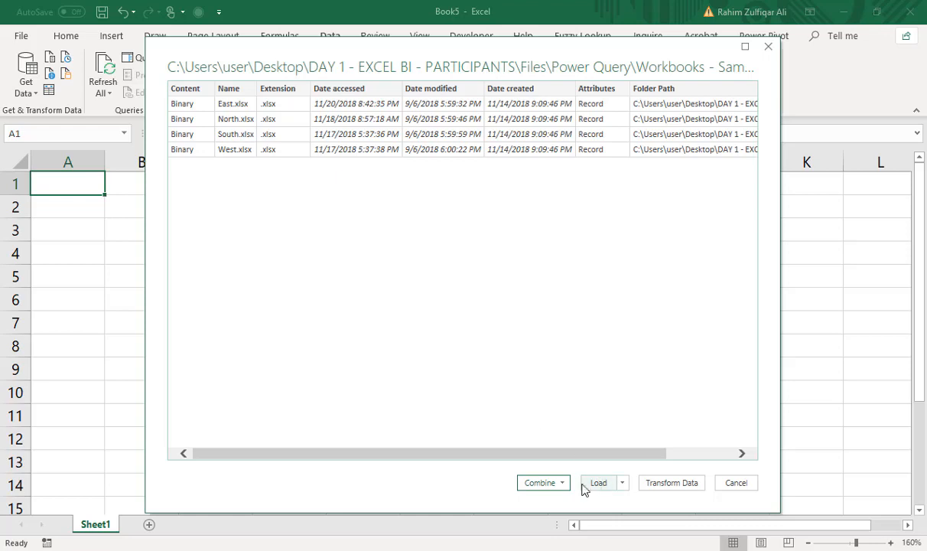
Combine and load the four listed workbooks, extracting the Data sheet with the first file as the example.
left_click(543, 484)
left_click(535, 515)
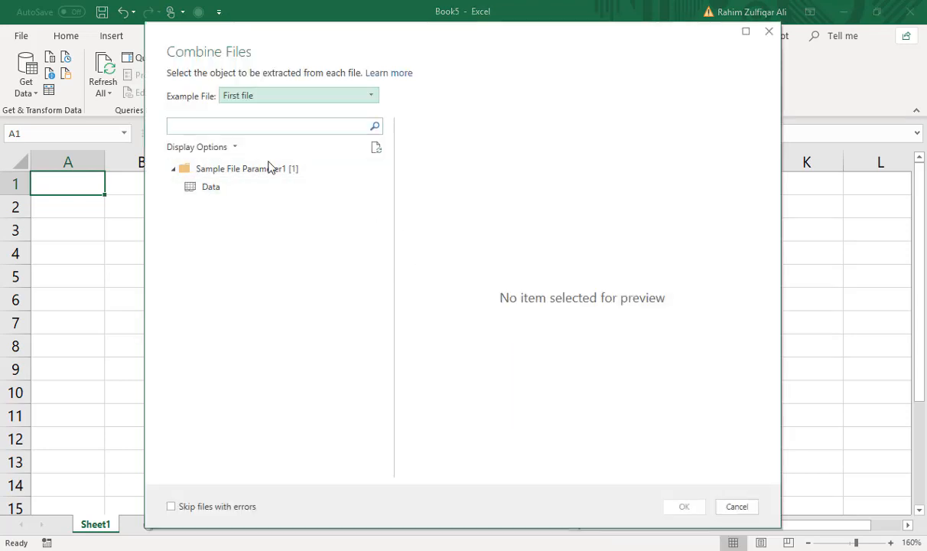
left_click(212, 190)
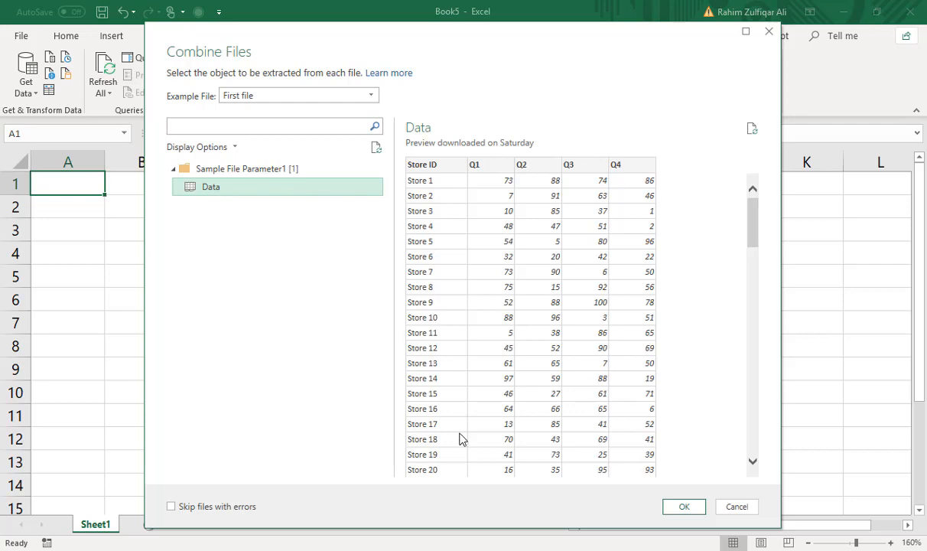
left_click(685, 512)
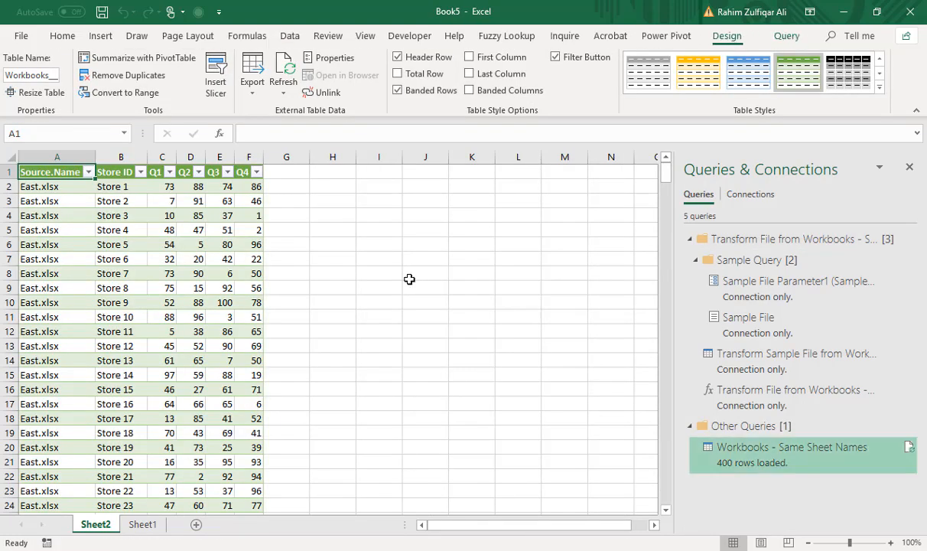
Examine the combined table's Source.Name column for rows from the East, North, South and West workbooks, and check the query's load details.
left_click(182, 287)
scroll(190, 291, "down", 10)
scroll(193, 294, "down", 16)
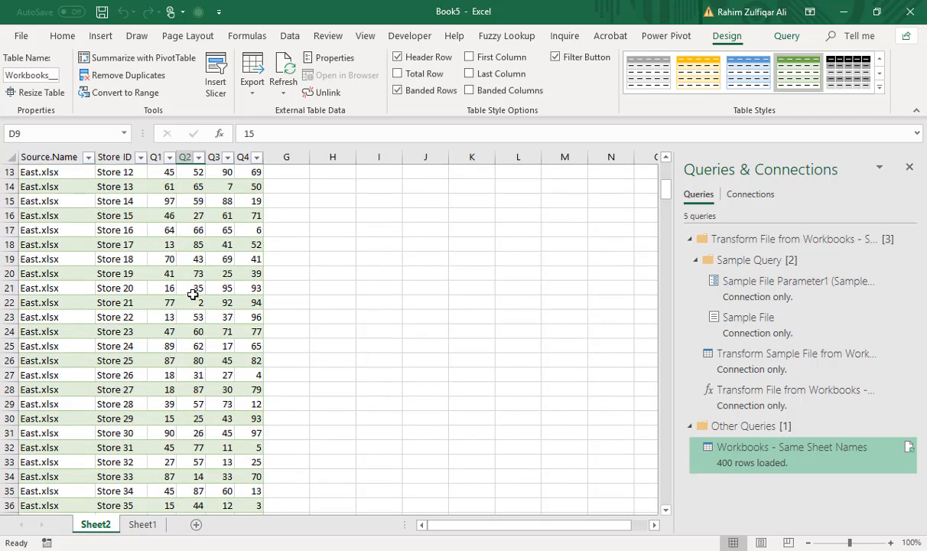
scroll(193, 295, "down", 5)
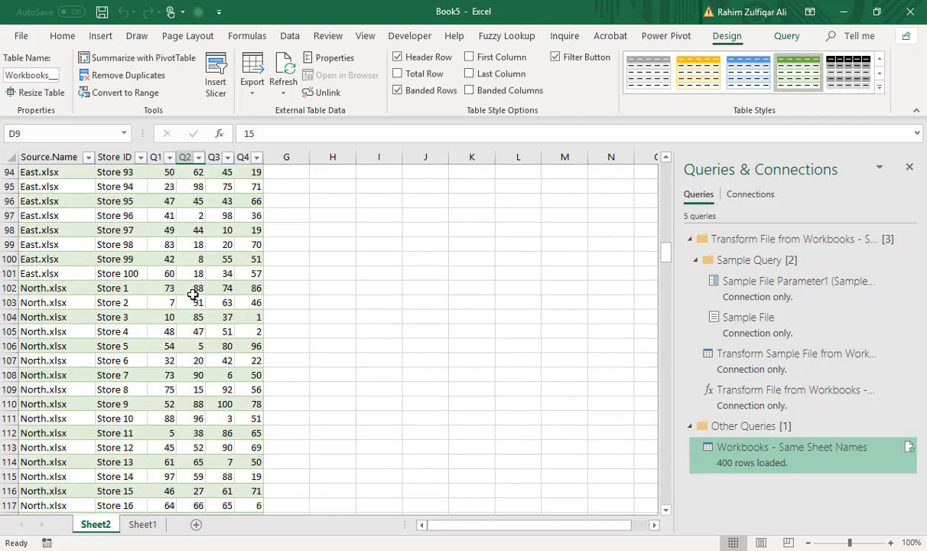
left_click(69, 245)
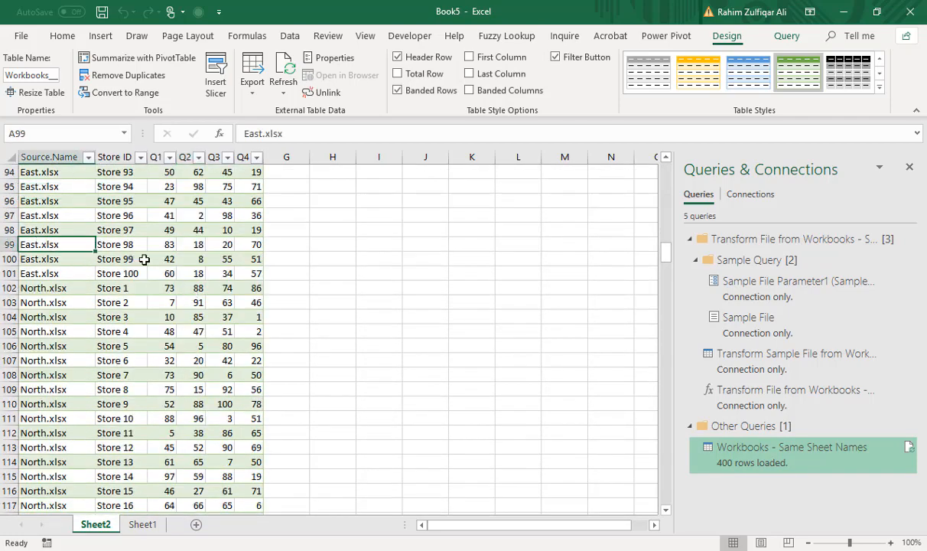
scroll(68, 234, "down", 5)
left_click(68, 294)
scroll(68, 299, "down", 13)
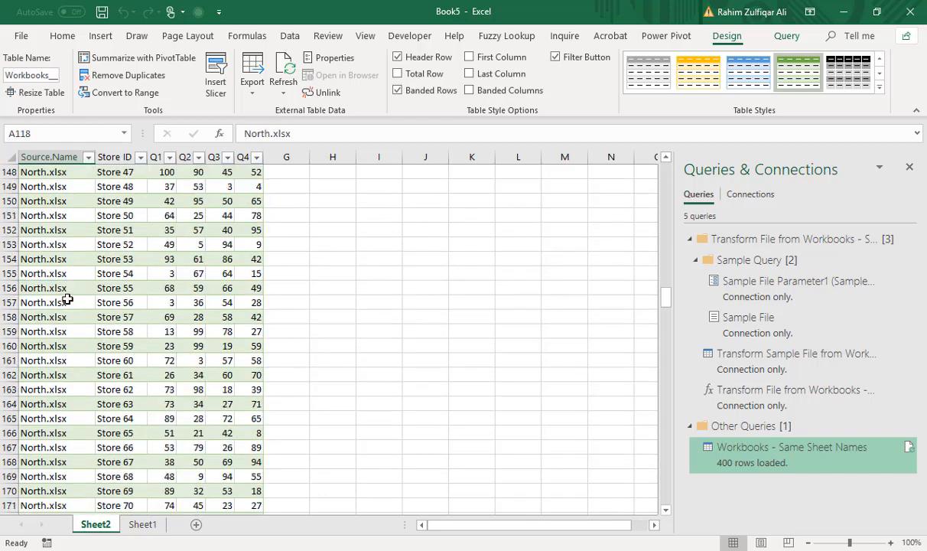
scroll(68, 299, "down", 20)
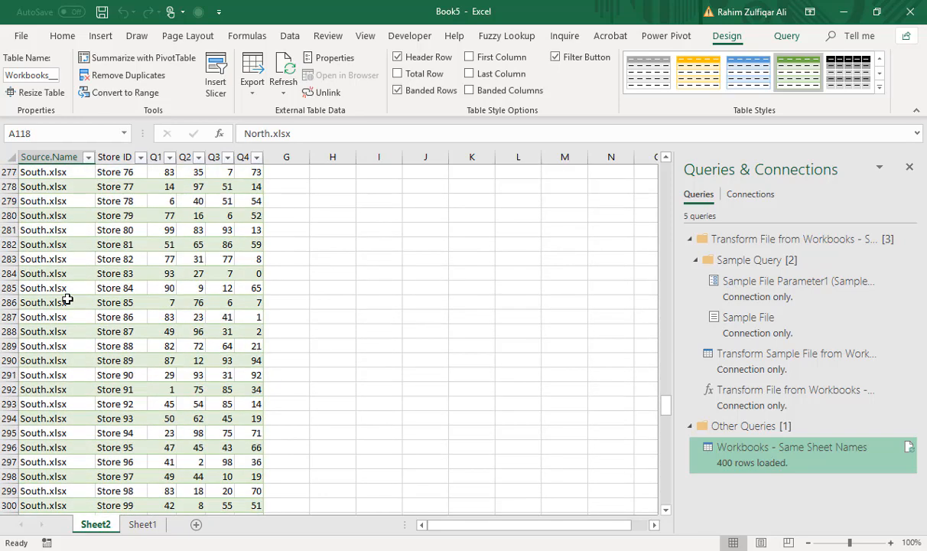
scroll(68, 300, "down", 18)
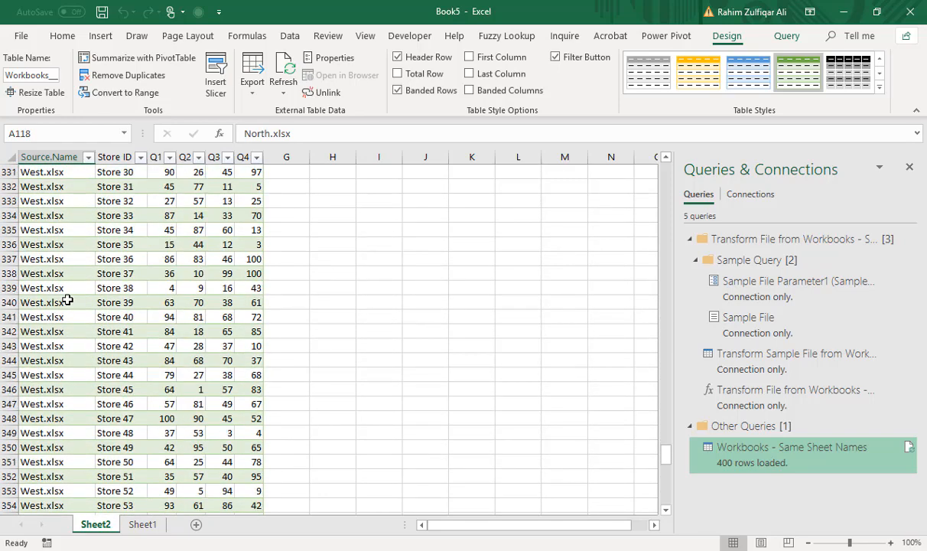
left_click(119, 303)
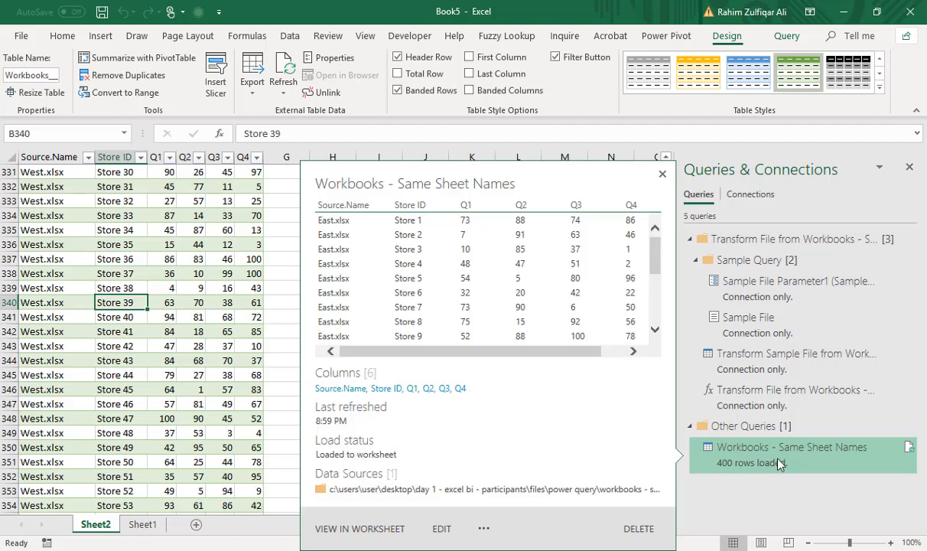
left_click(141, 215)
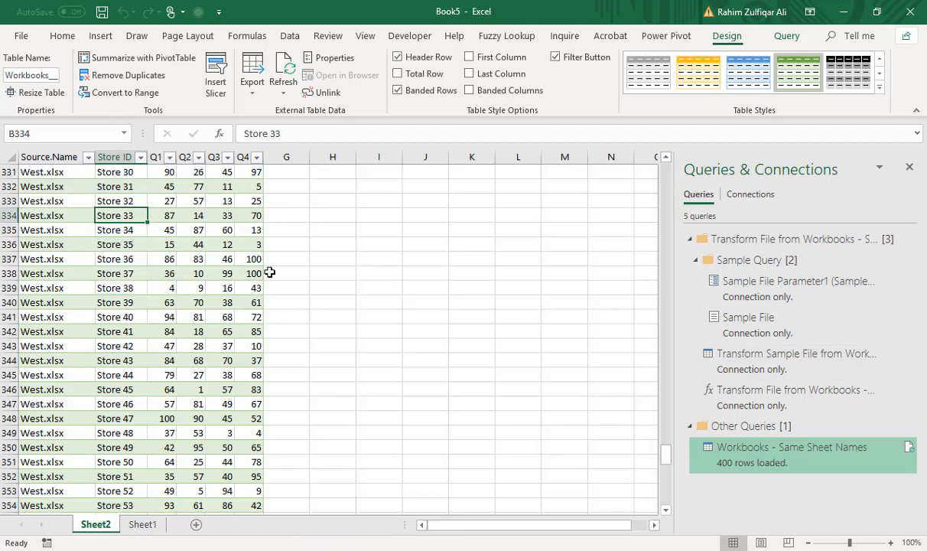
scroll(231, 260, "up", 7)
scroll(231, 260, "up", 20)
left_click(223, 243)
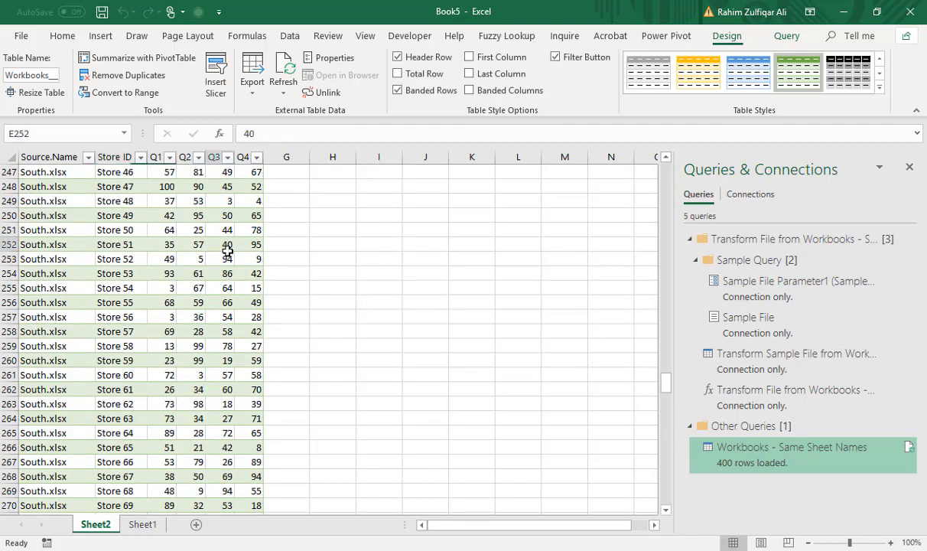
Close the combined workbook without saving and create a new blank workbook with an enlarged sheet view.
key("alt+f")
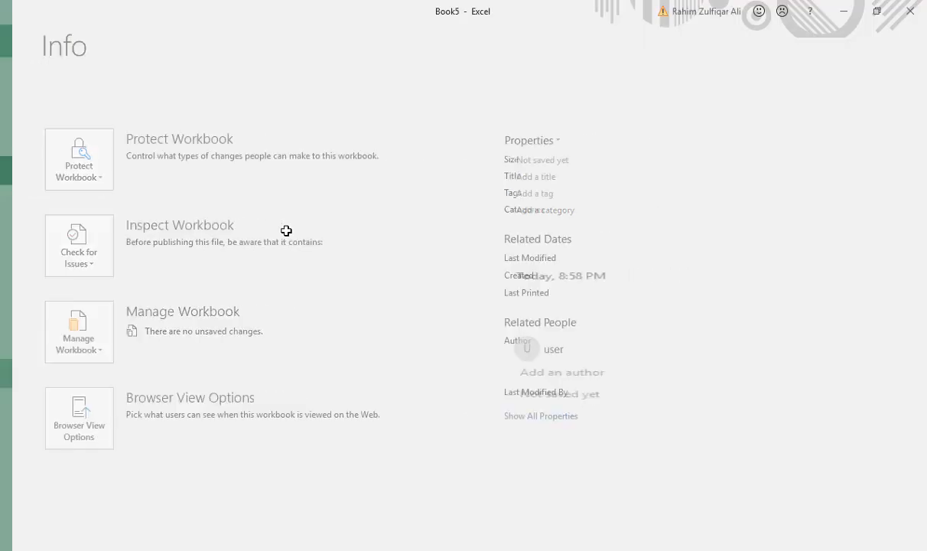
key("c")
key("Tab")
key("Return")
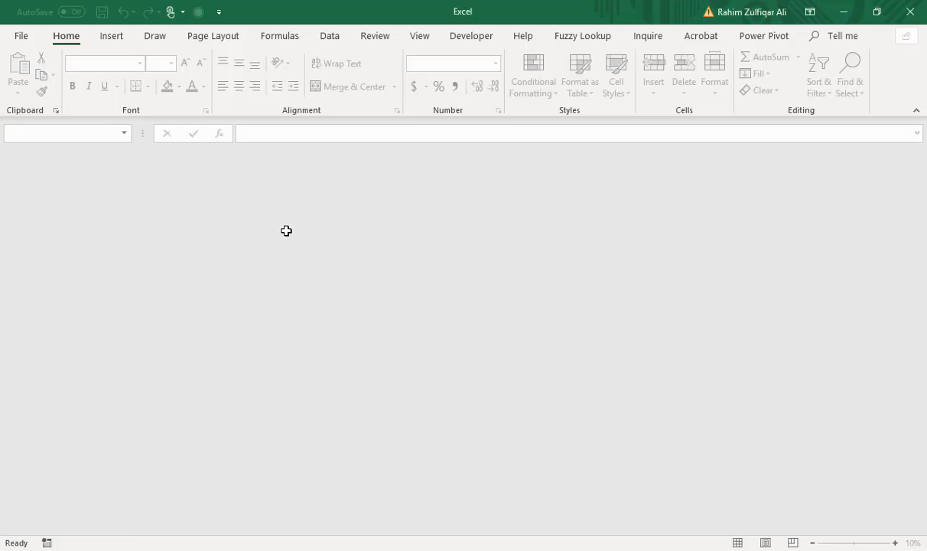
key("ctrl+n")
scroll(286, 230, "up", 5)
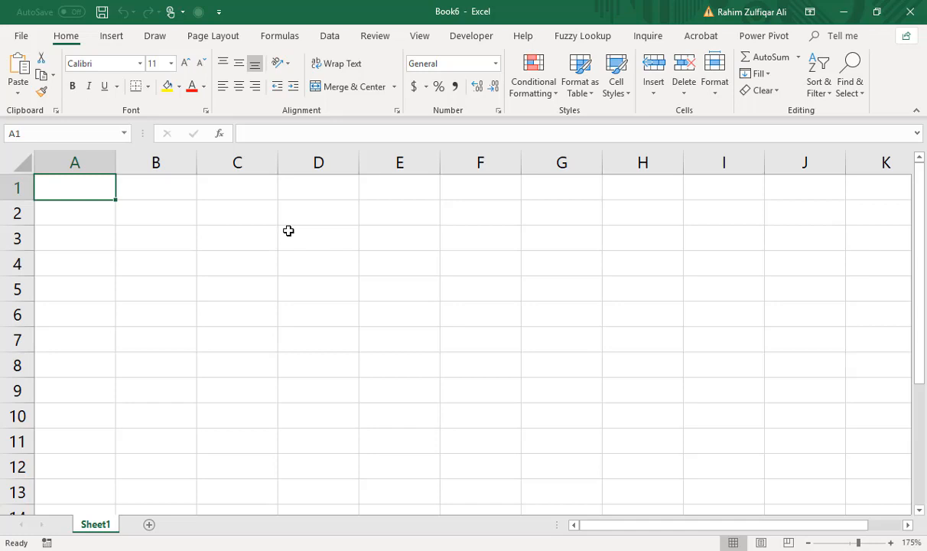
Start a folder import using the Workbooks - Different Table Names and Sheet Names path copied from Notepad as the folder path.
left_click(329, 36)
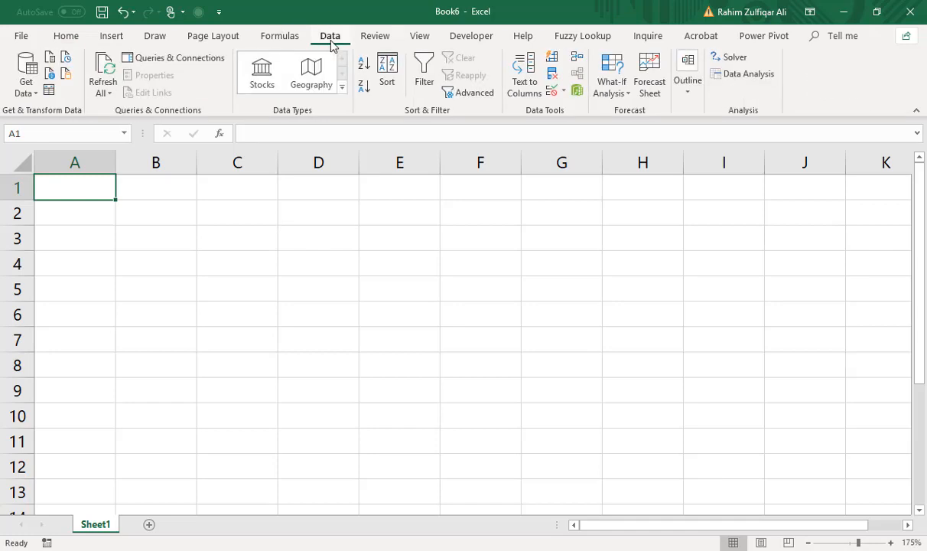
left_click(16, 92)
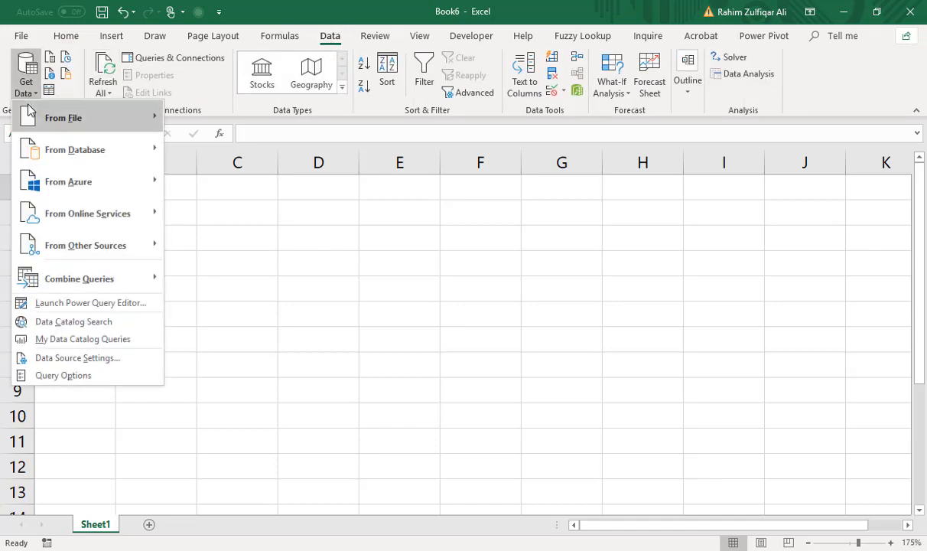
mouse_move(54, 116)
left_click(215, 247)
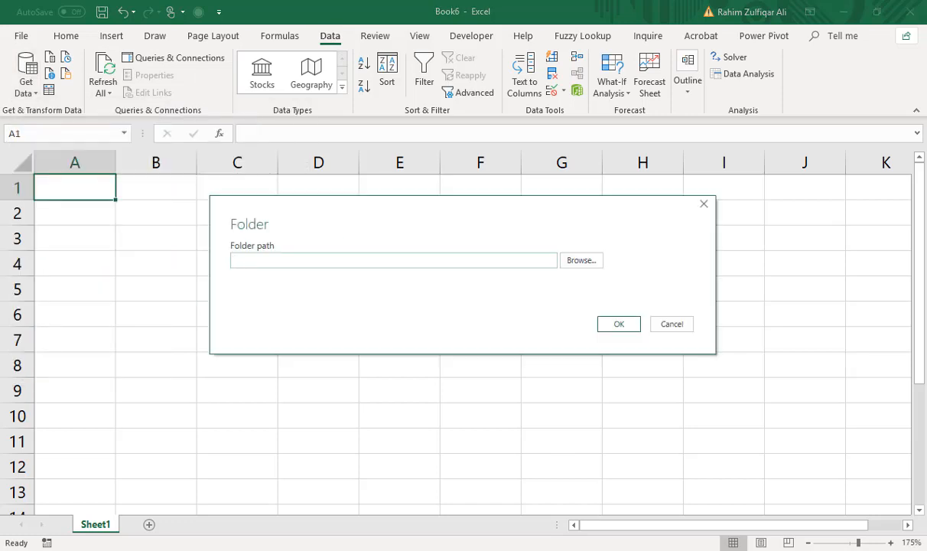
key("alt+Tab")
left_click_drag(151, 175, 73, 161)
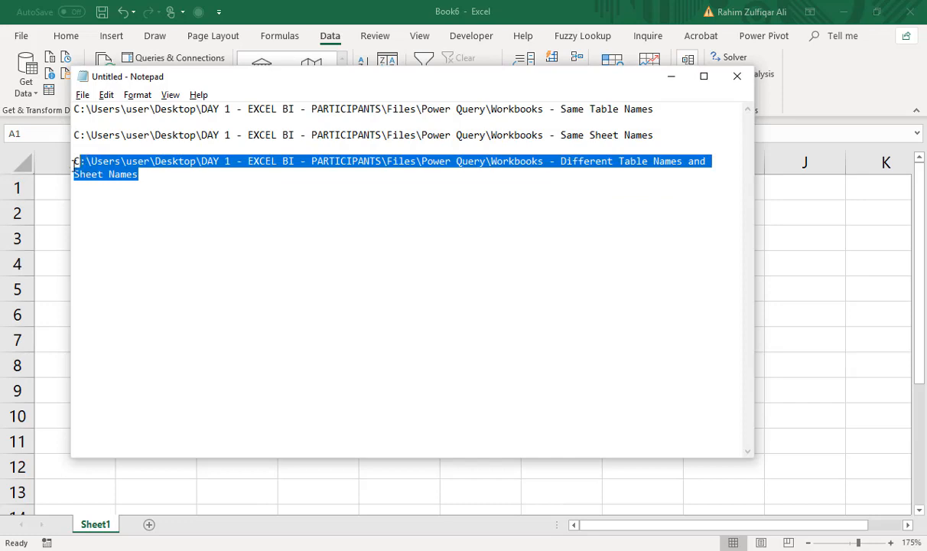
key("ctrl+c")
key("alt+Tab")
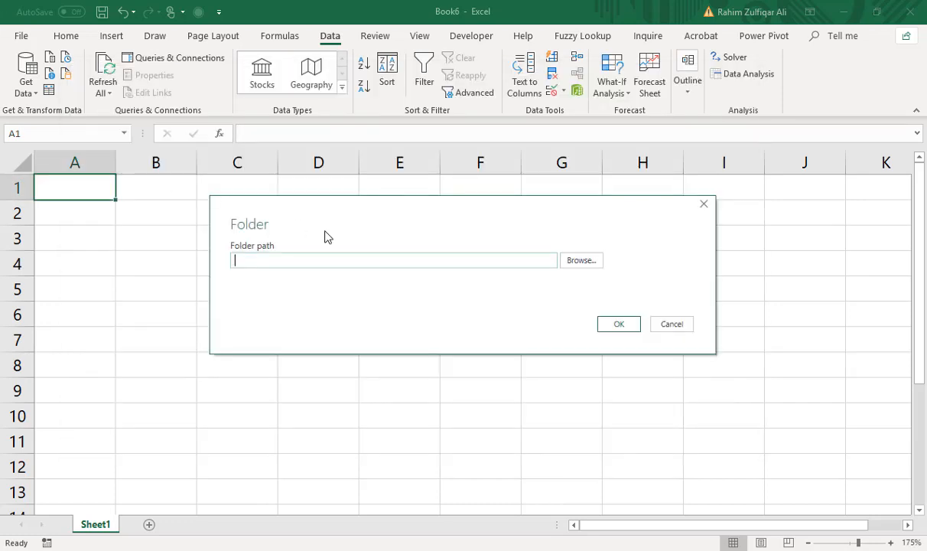
key("ctrl+v")
left_click(618, 325)
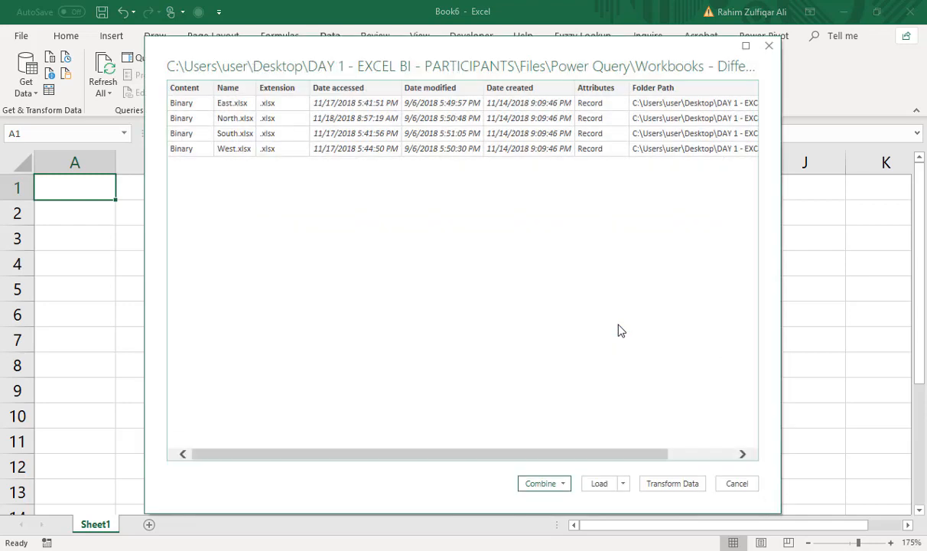
Open the folder's file list in the Power Query Editor for transformation instead of combining the files directly.
left_click(556, 482)
left_click(490, 482)
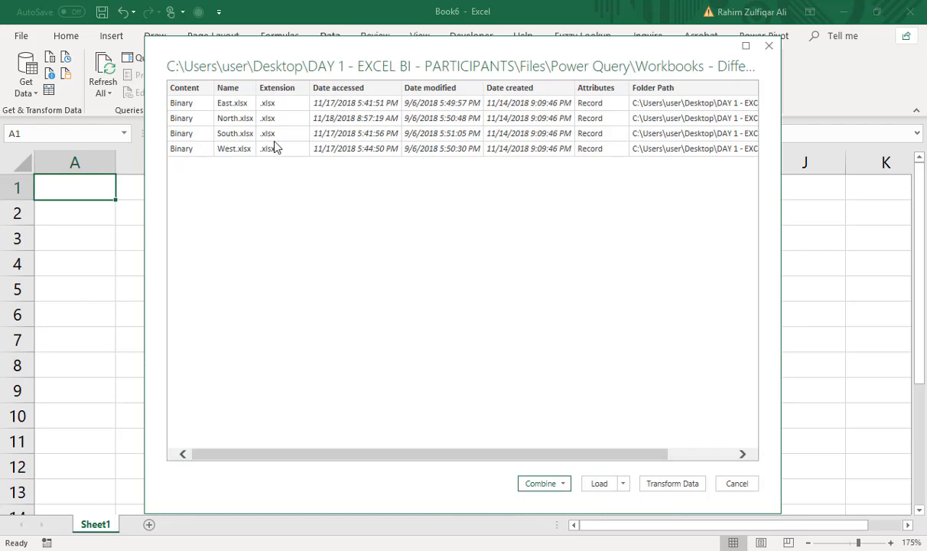
left_click(670, 485)
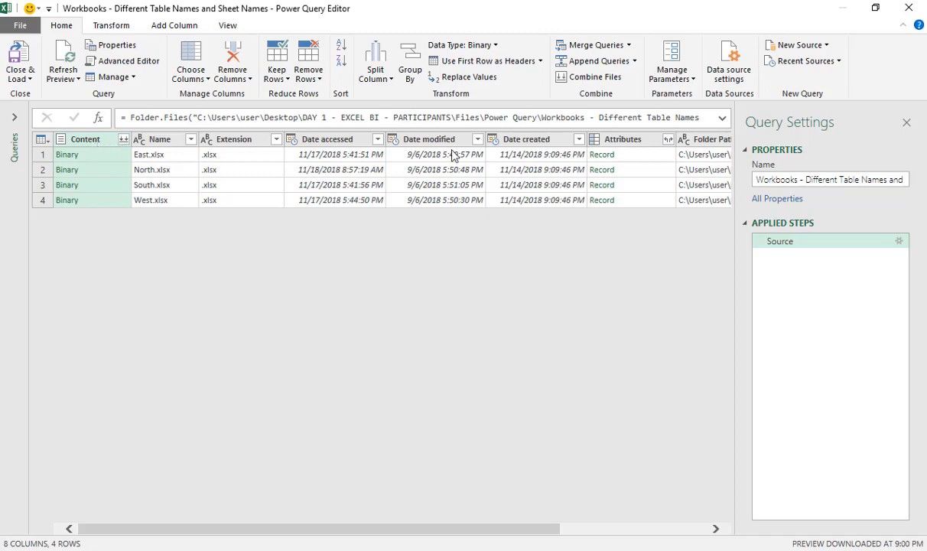
Keep only the Content and Name columns in the query and remove all other columns.
left_click(178, 146)
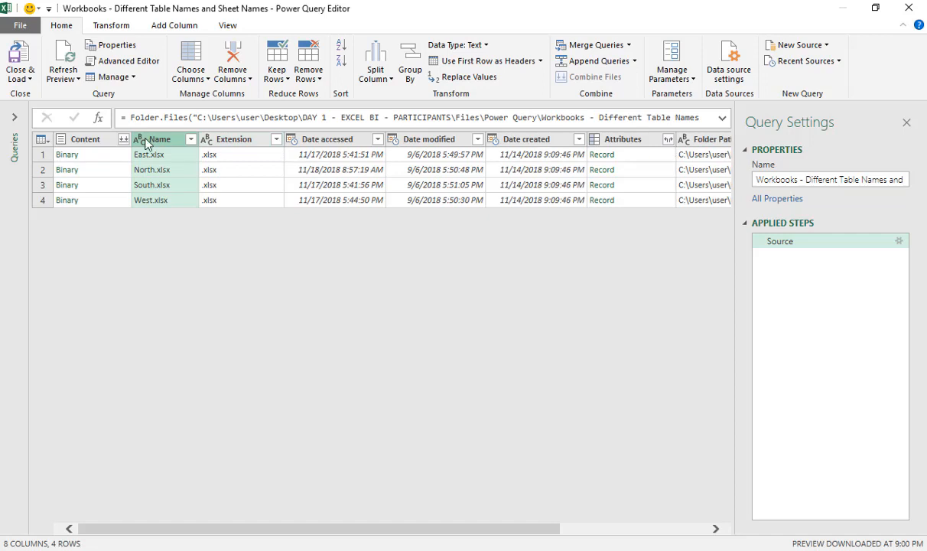
left_click(92, 139)
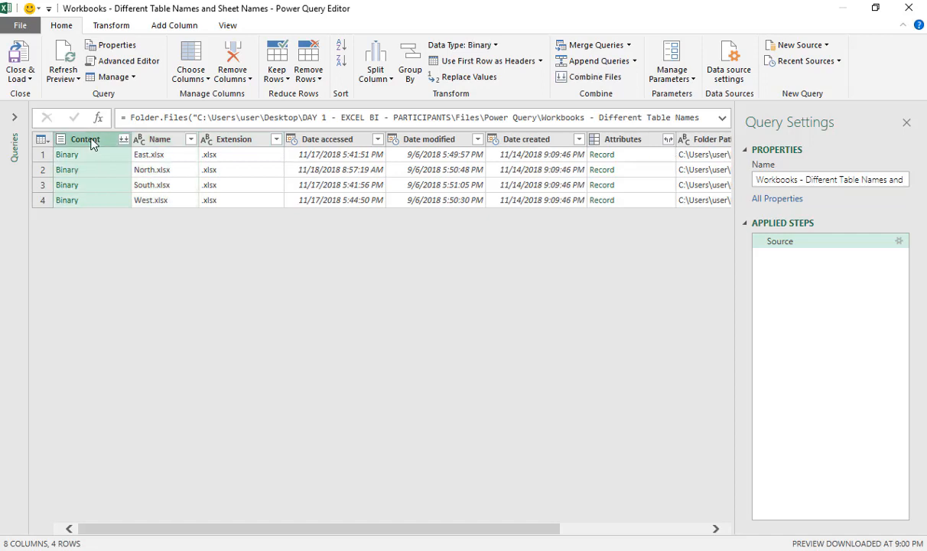
left_click(162, 146, "ctrl")
right_click(166, 147)
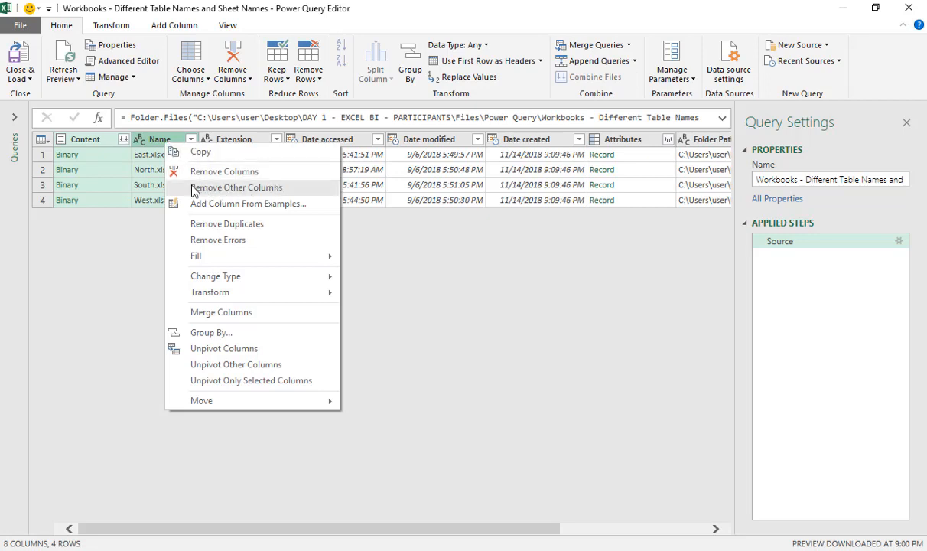
left_click(214, 187)
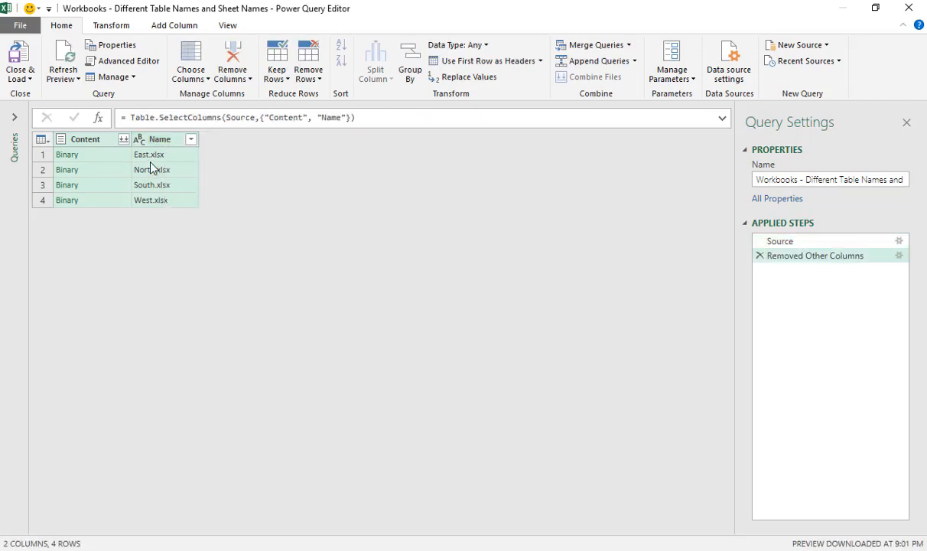
Add a custom column named Database with the formula =Excel.Workbook([Content]).
left_click(196, 158)
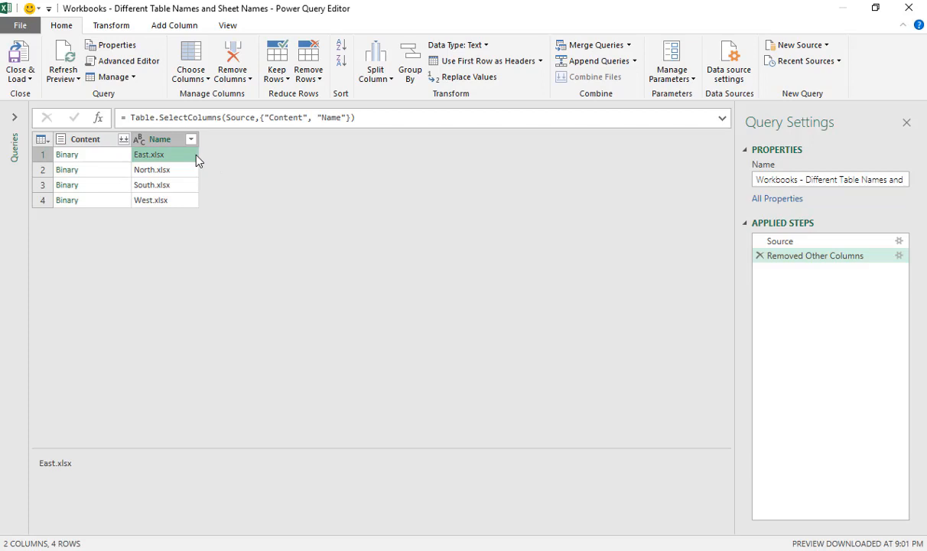
left_click(170, 32)
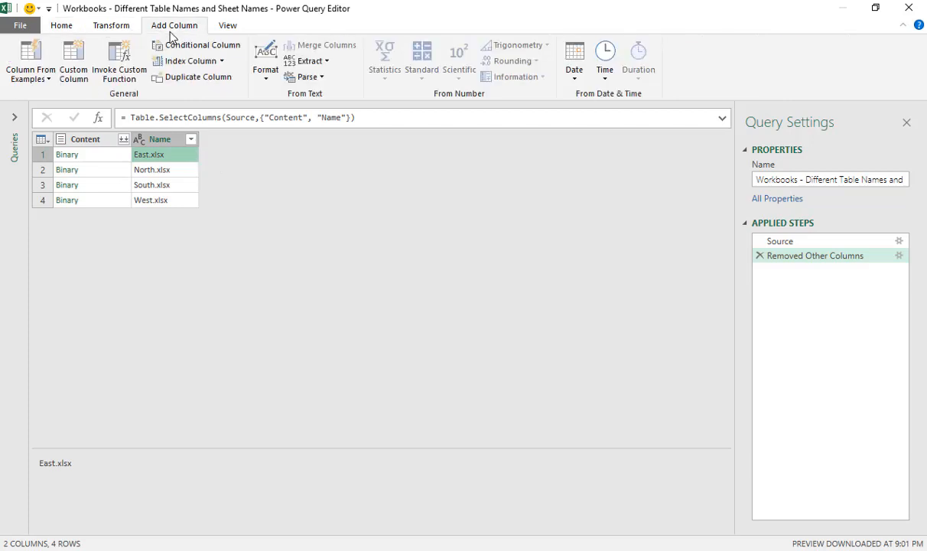
left_click(75, 57)
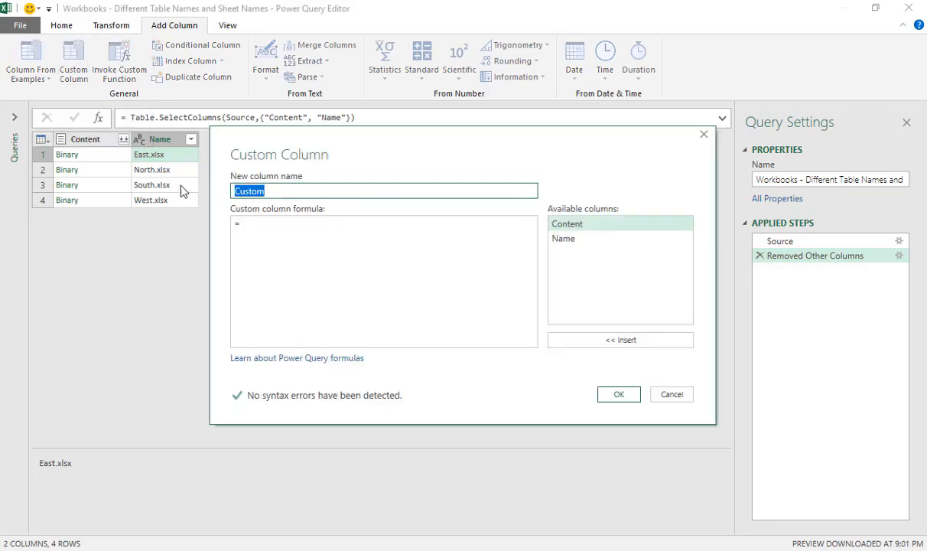
type("Database")
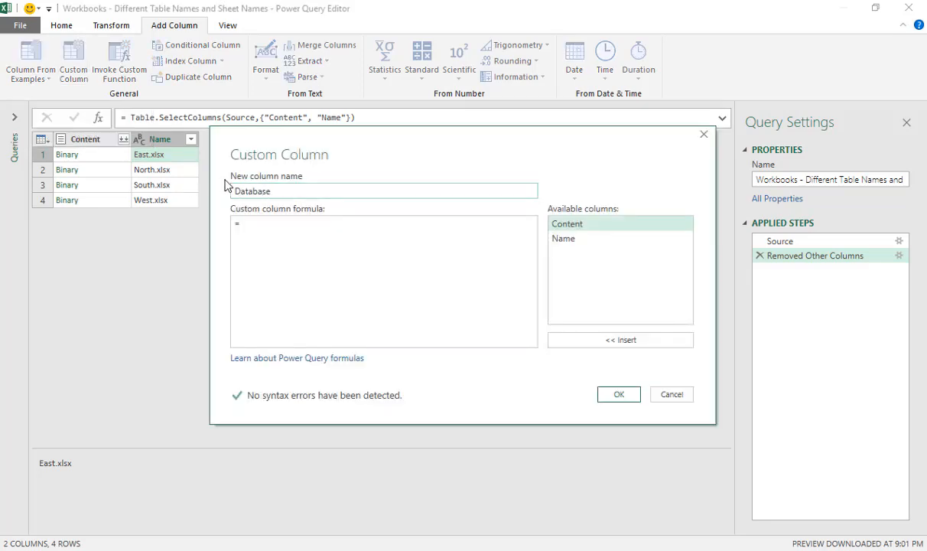
left_click(255, 229)
type("Excel.Workbook(")
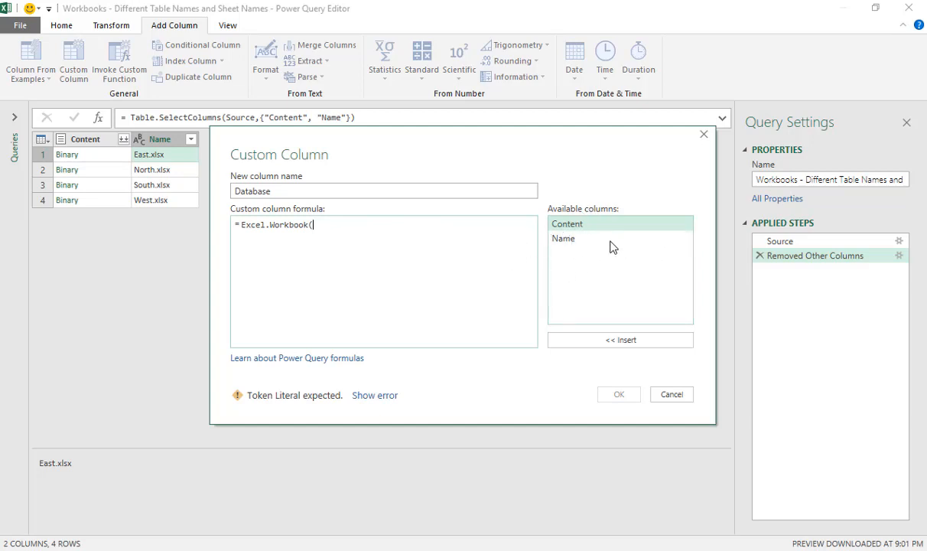
double_click(569, 227)
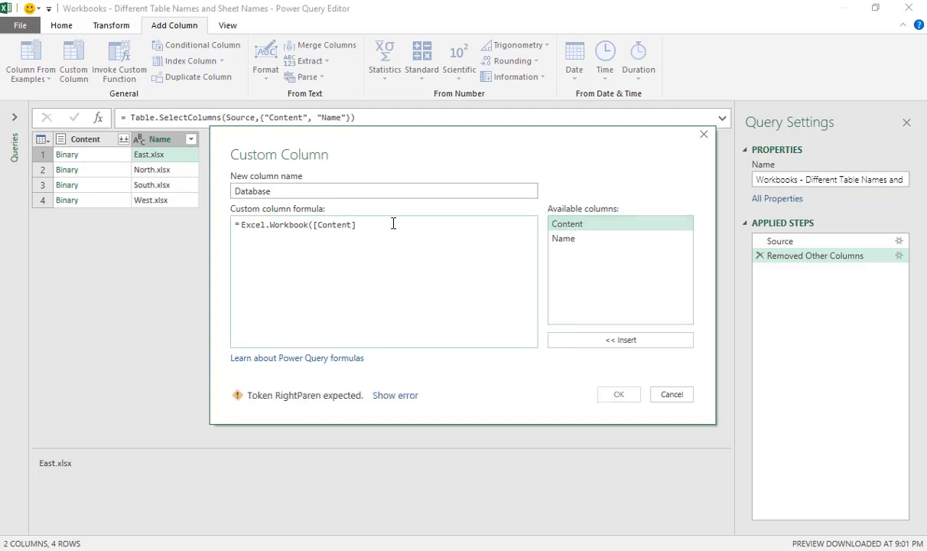
type(")")
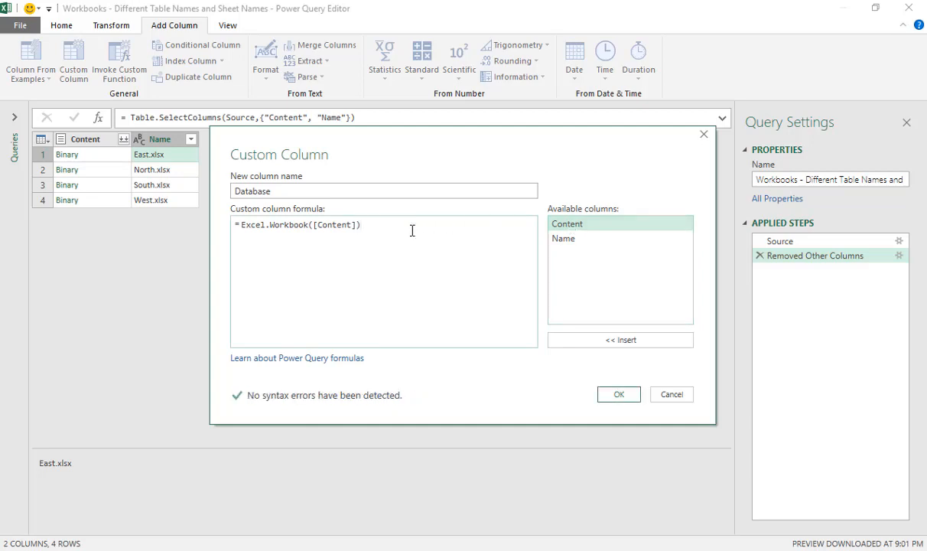
left_click(613, 400)
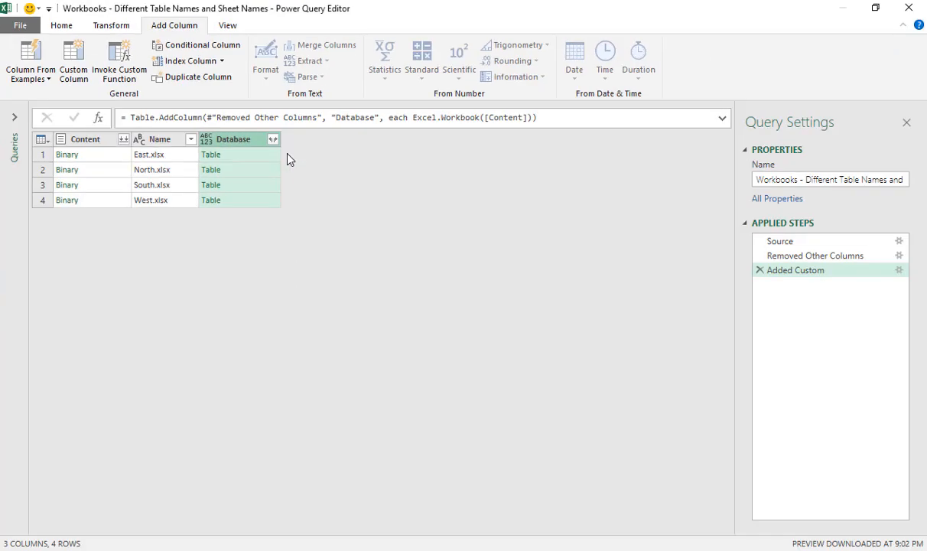
Expand the Database column into Name, Data, Item, Kind and Hidden without using the original column name as prefix.
left_click(274, 140)
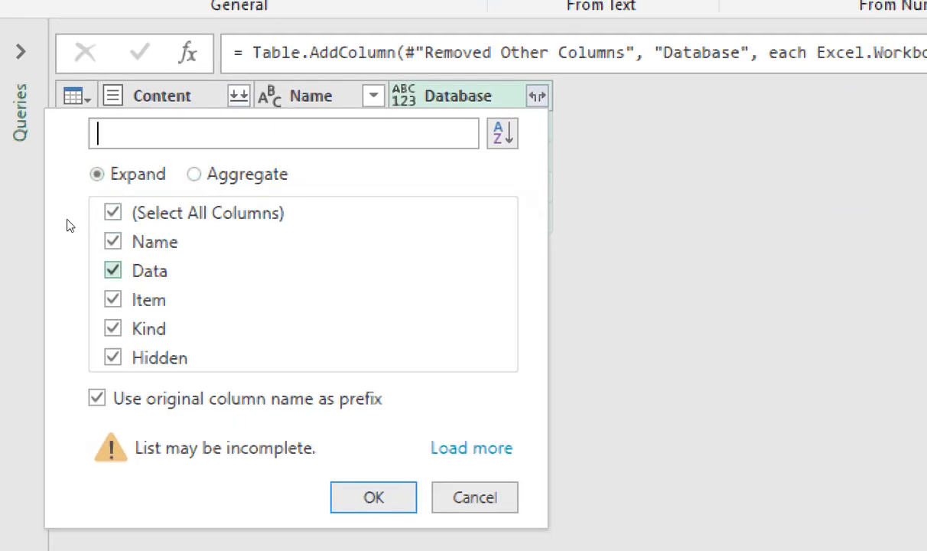
left_click(195, 175)
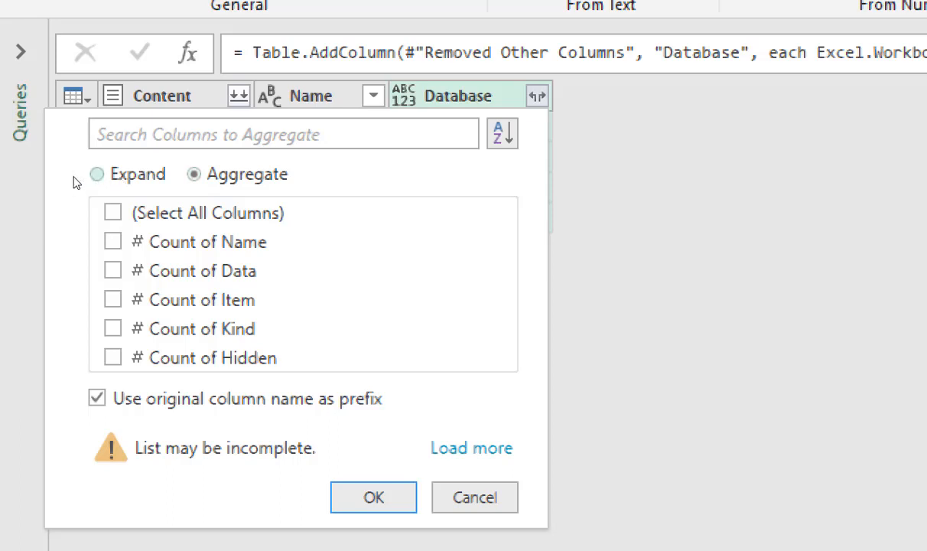
left_click(93, 175)
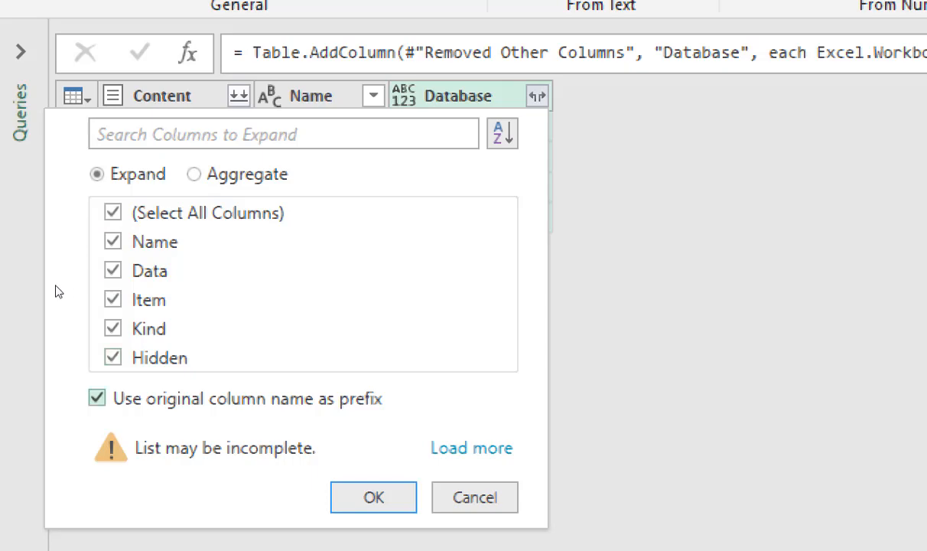
left_click(96, 398)
key("Return")
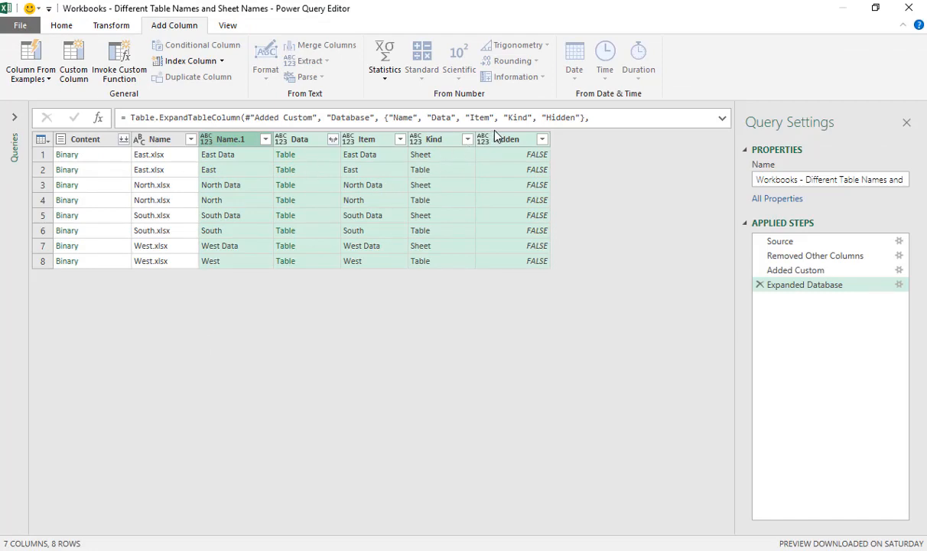
Filter the Kind column to keep only the Table rows.
left_click(467, 139)
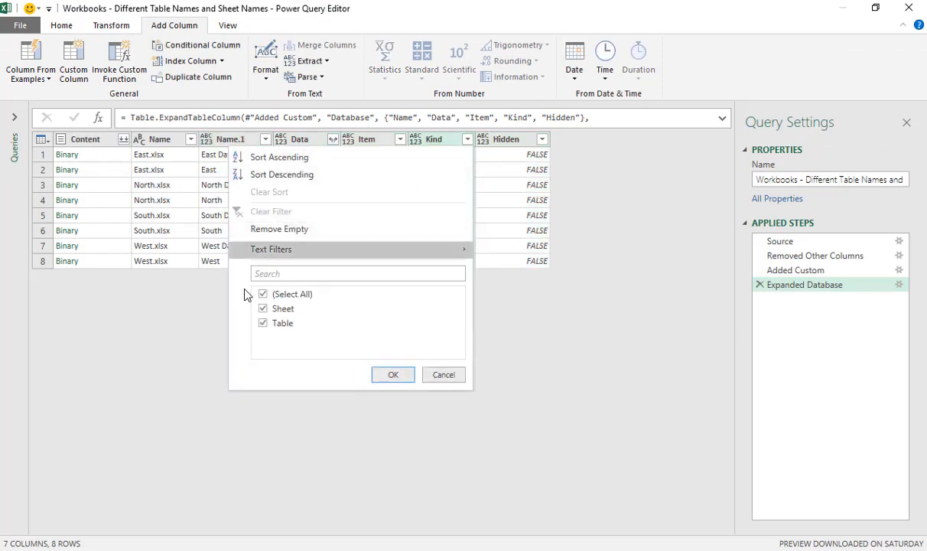
left_click(263, 295)
left_click(263, 323)
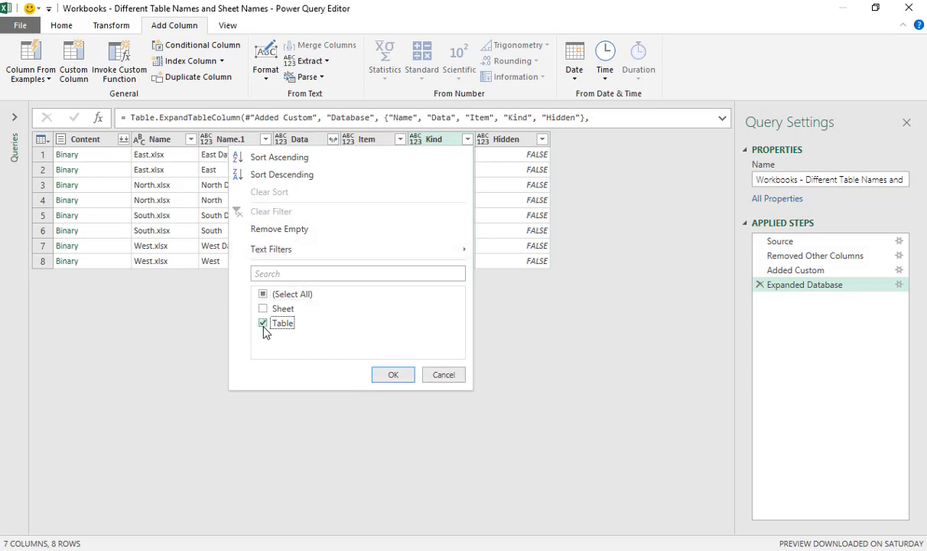
left_click(392, 374)
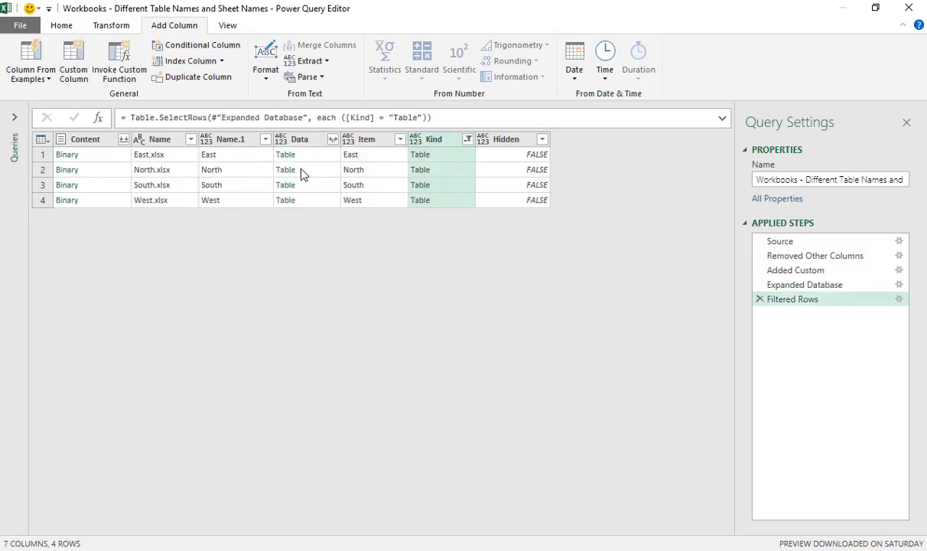
Expand the Data column into Store ID, Q1, Q2, Q3 and Q4 without a prefix and check the expanded rows.
left_click(309, 144)
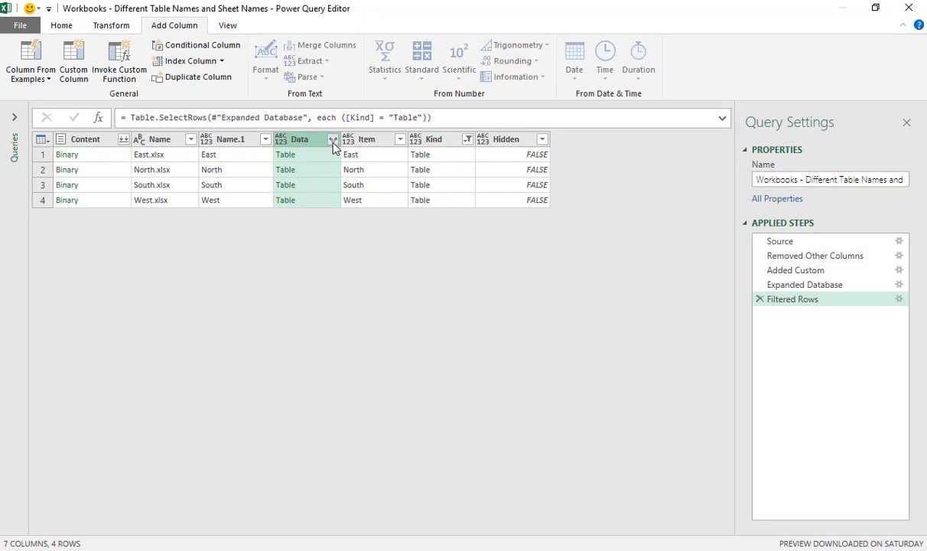
left_click(332, 140)
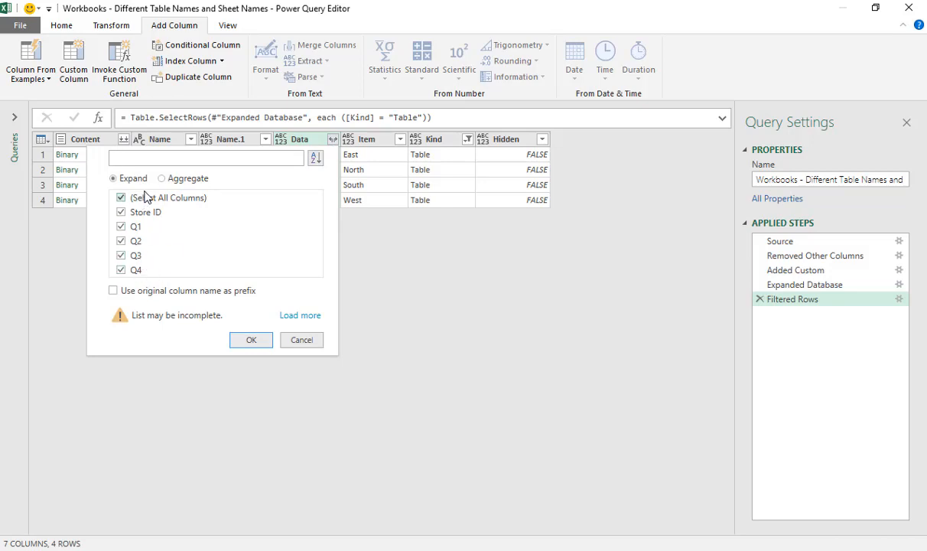
left_click(261, 337)
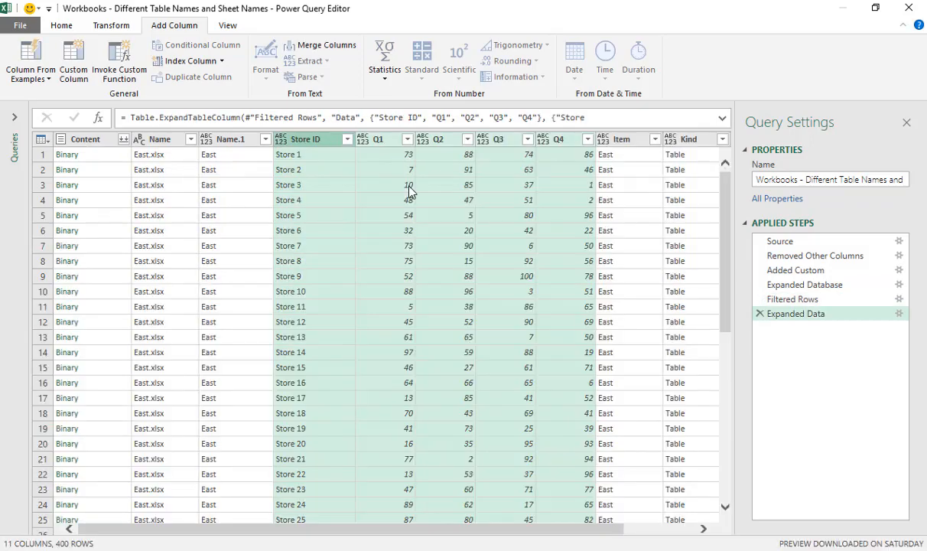
scroll(461, 194, "down", 8)
scroll(461, 195, "down", 15)
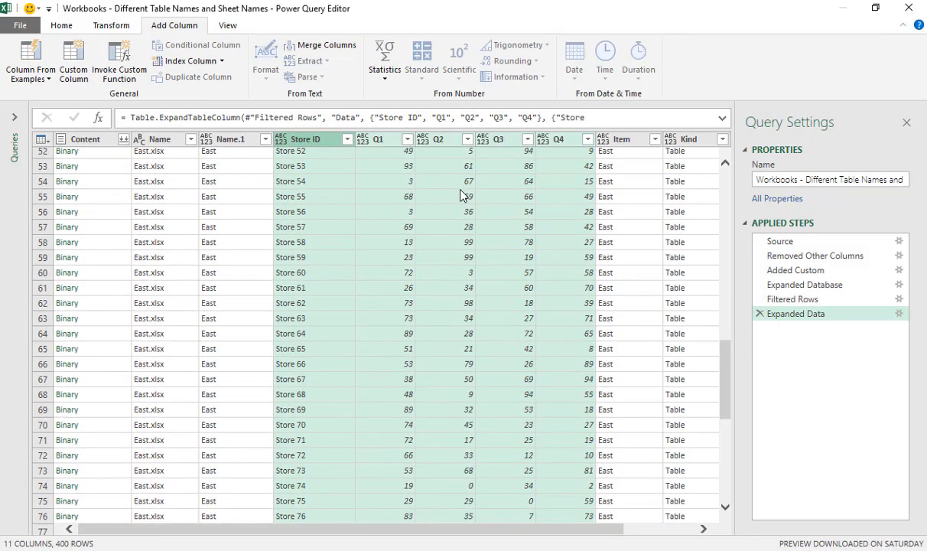
scroll(461, 194, "up", 18)
scroll(461, 194, "up", 5)
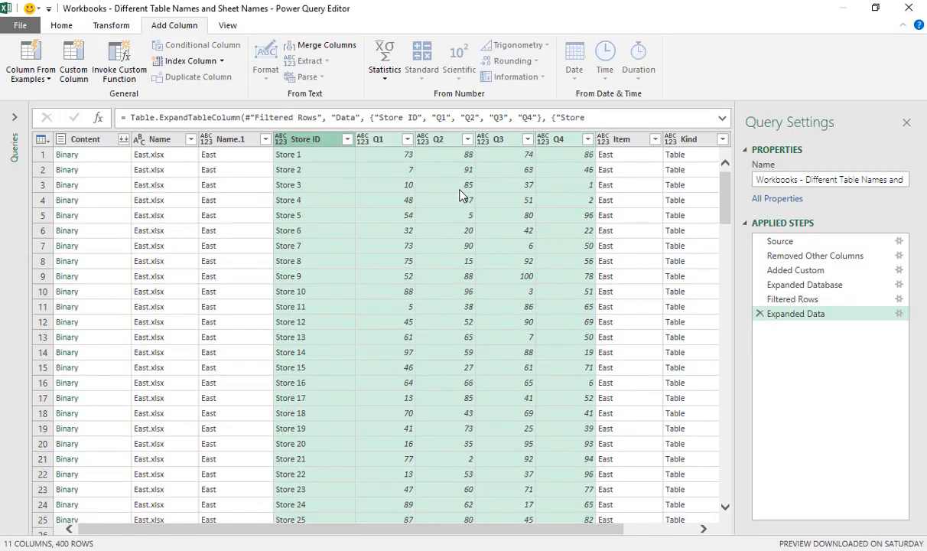
Remove the Content, Kind and Hidden columns from the query.
left_click(81, 138)
right_click(107, 143)
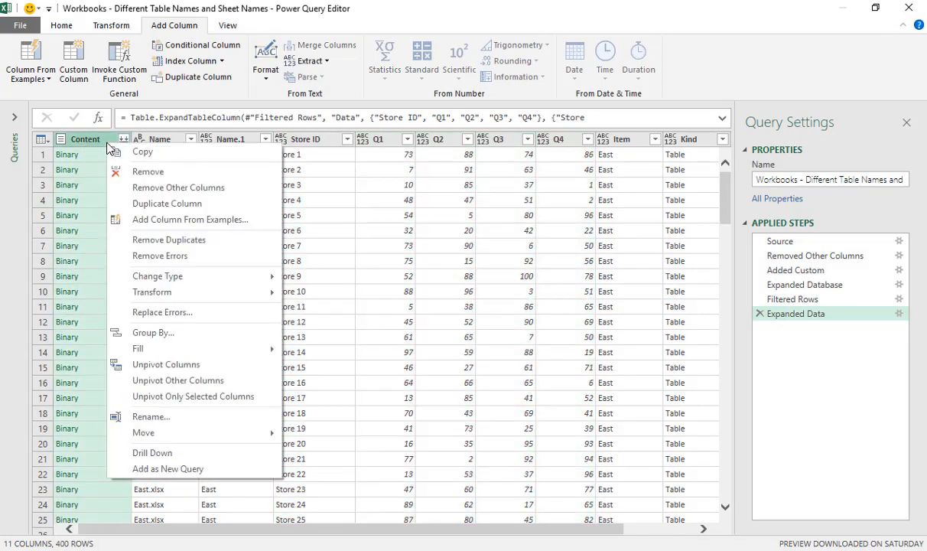
left_click(180, 171)
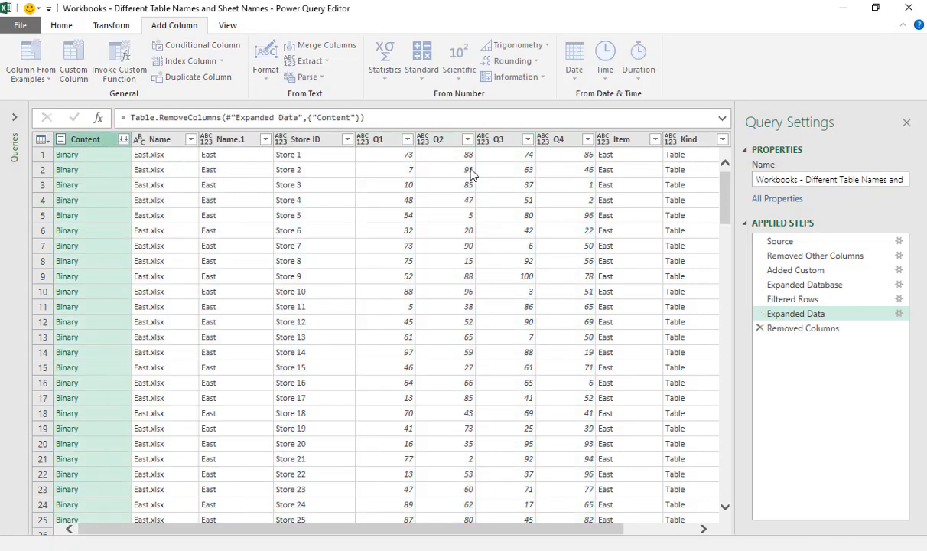
scroll(557, 535, "right", 1)
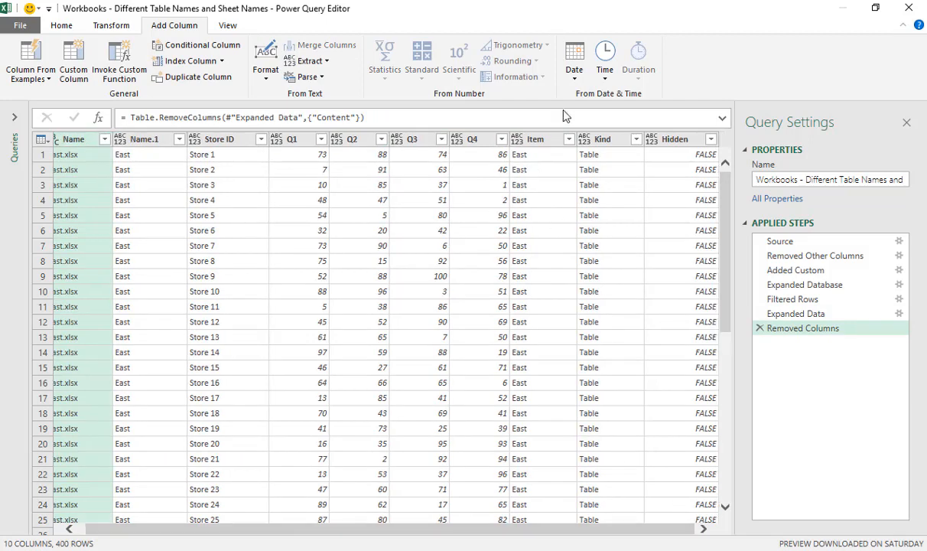
left_click(579, 138)
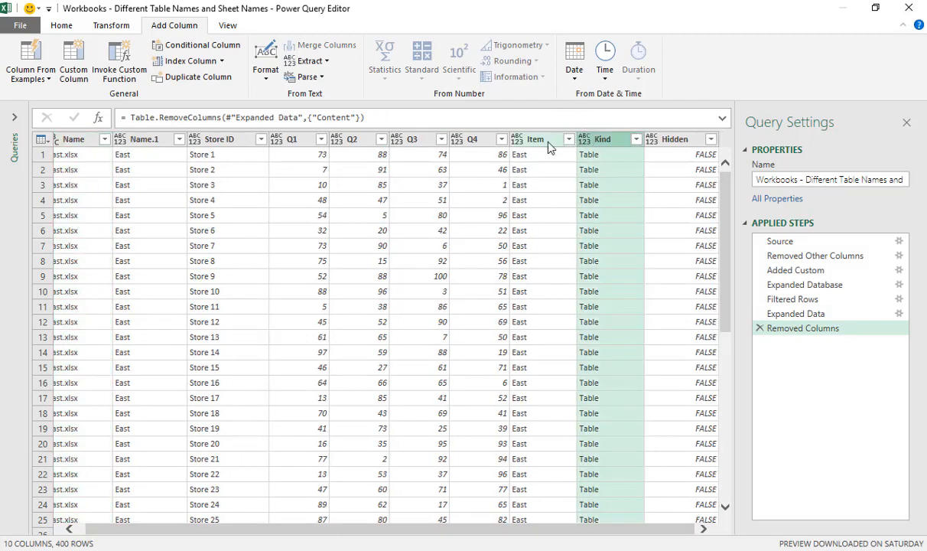
left_click(674, 140, "ctrl")
right_click(676, 142)
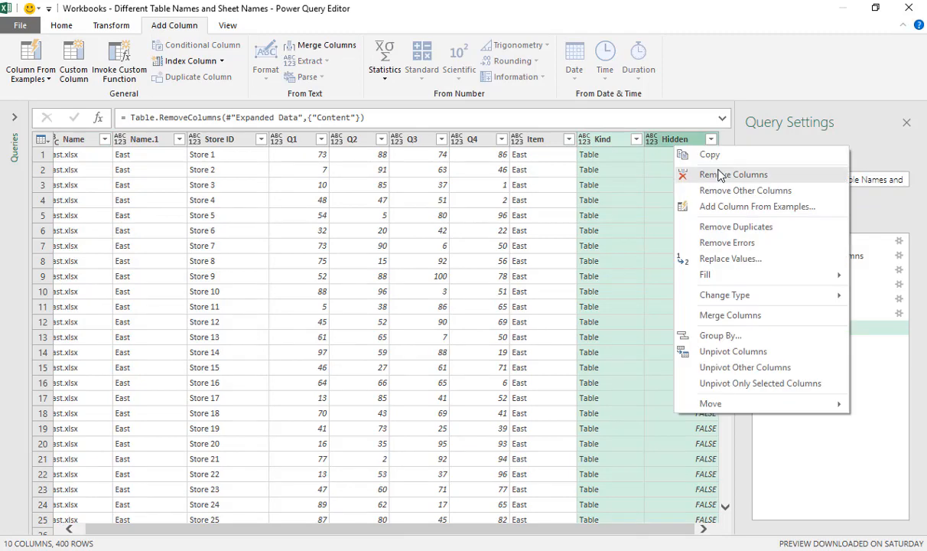
left_click(711, 173)
Close the Power Query Editor and load the combined query into a worksheet in Excel.
left_click(325, 217)
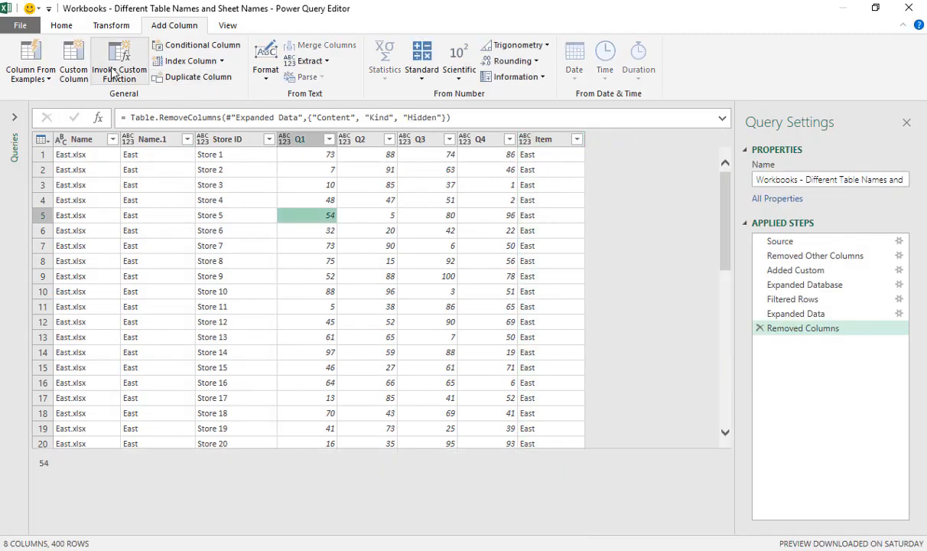
left_click(55, 27)
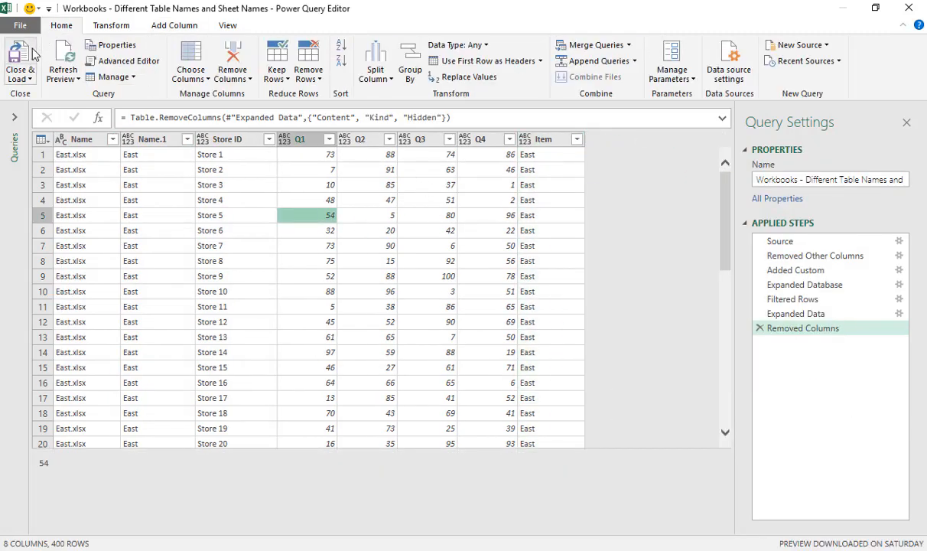
left_click(34, 54)
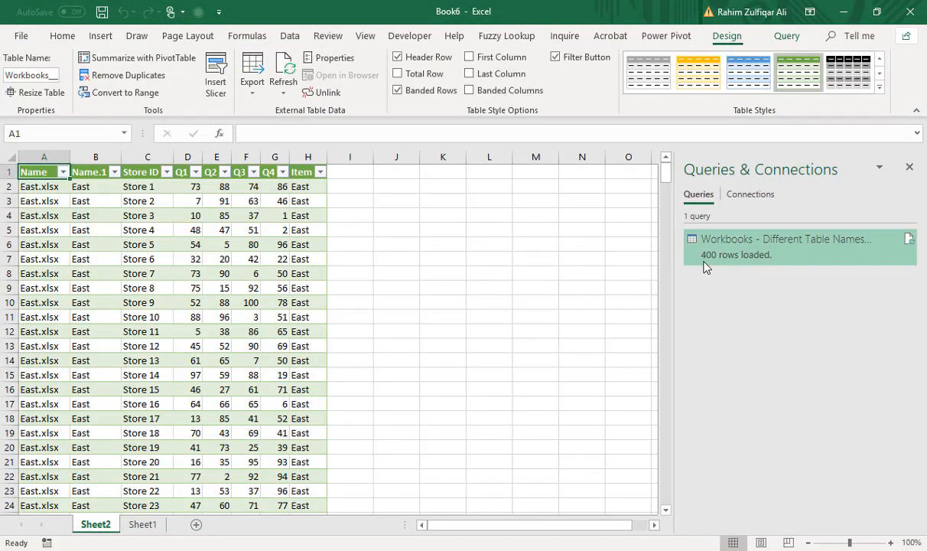
Examine the query's load status and look through the loaded table's rows for each region's workbook.
mouse_move(701, 261)
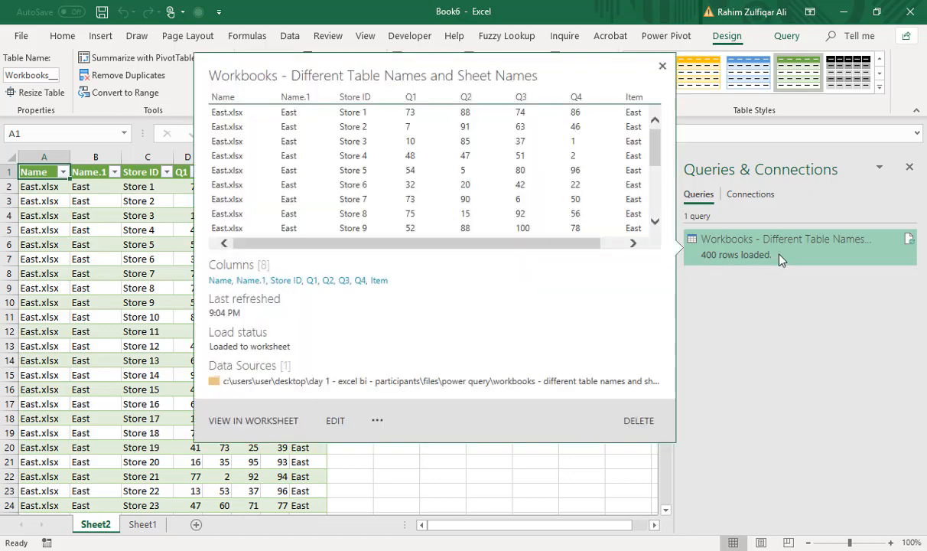
left_click(187, 258)
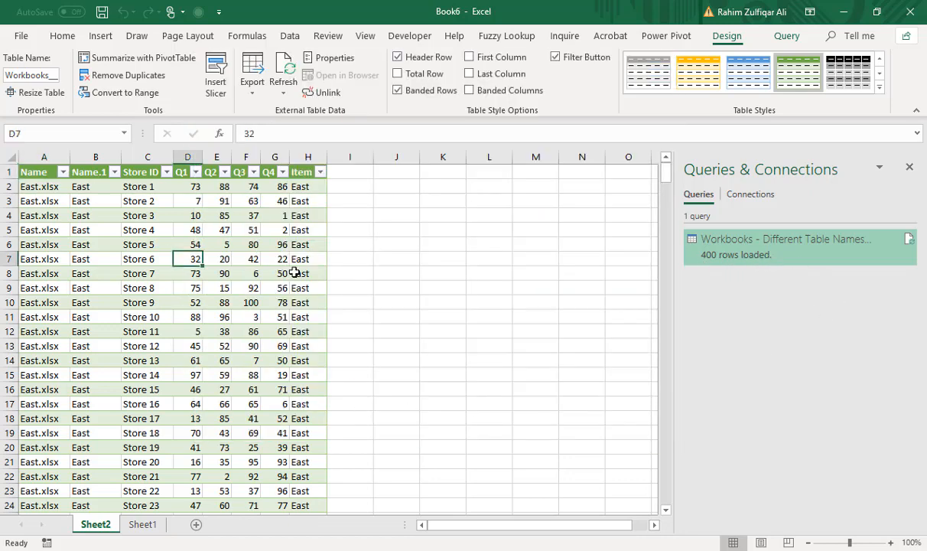
scroll(295, 273, "down", 20)
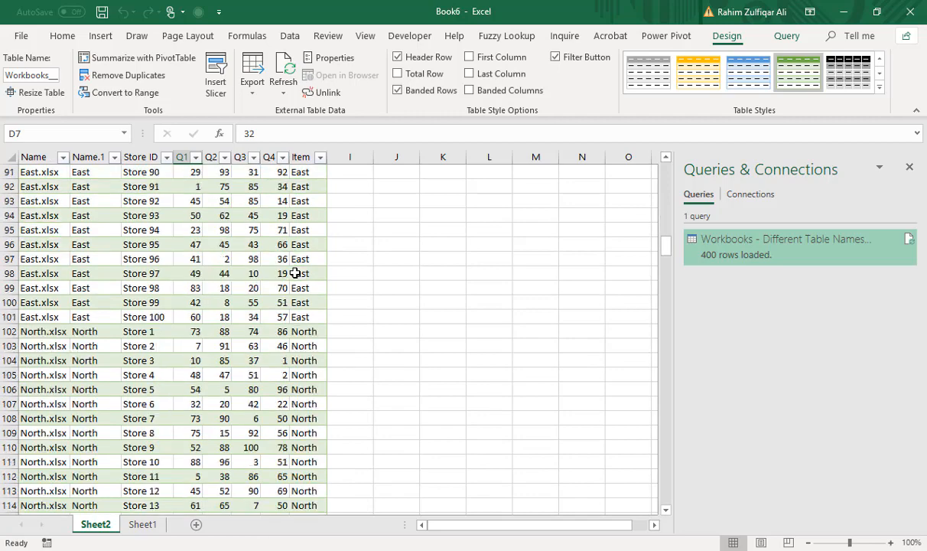
scroll(295, 273, "down", 20)
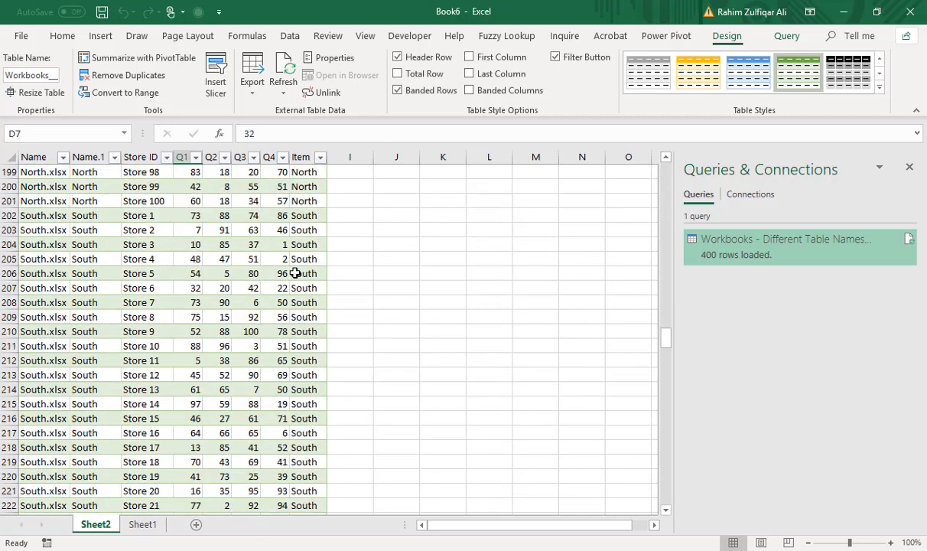
scroll(295, 273, "down", 20)
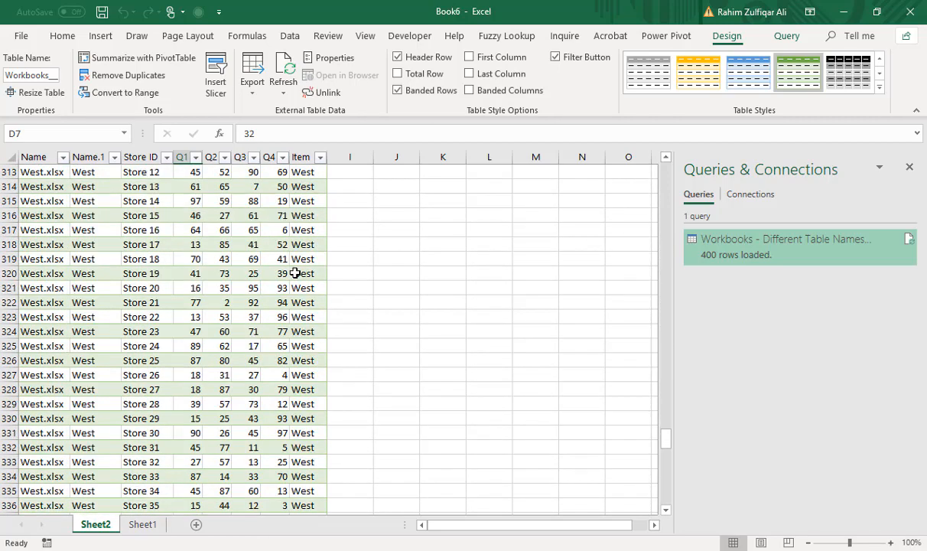
scroll(294, 273, "down", 20)
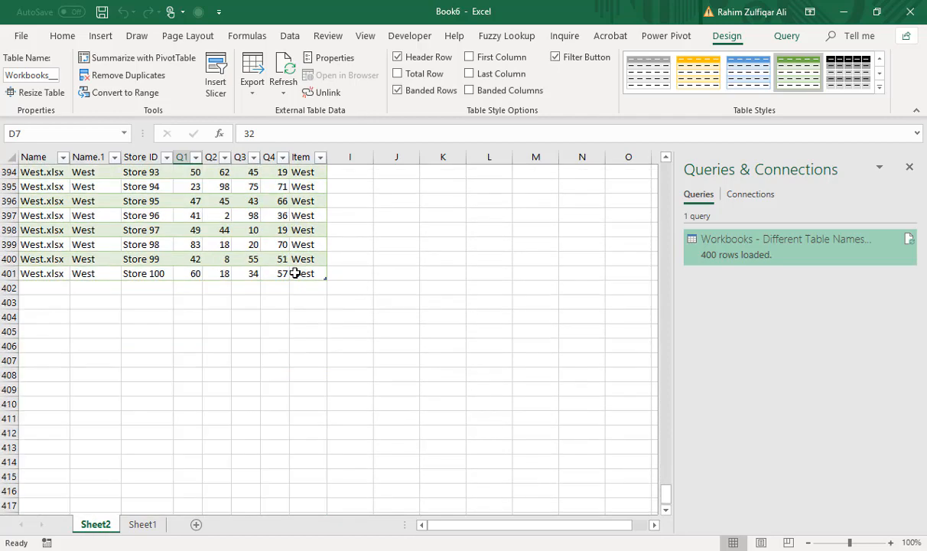
scroll(294, 273, "up", 20)
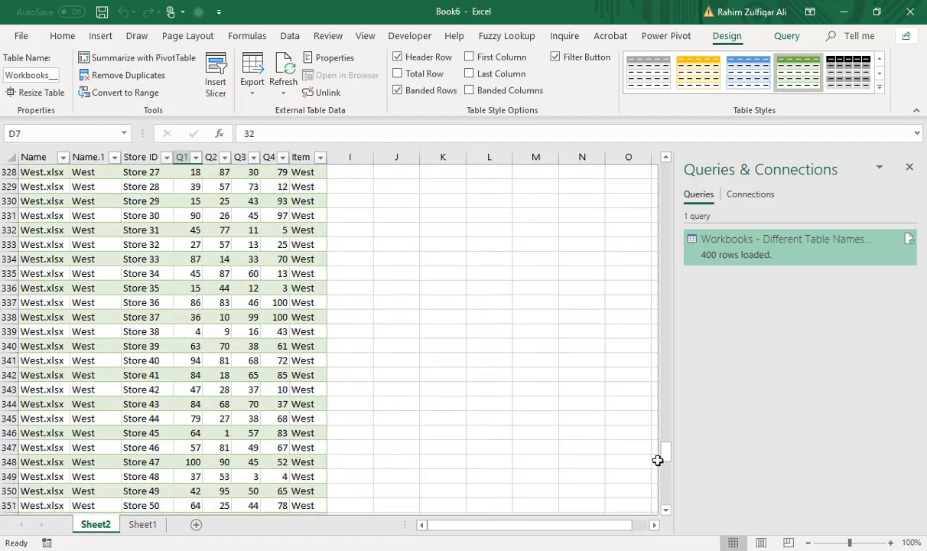
left_click_drag(666, 458, 666, 145)
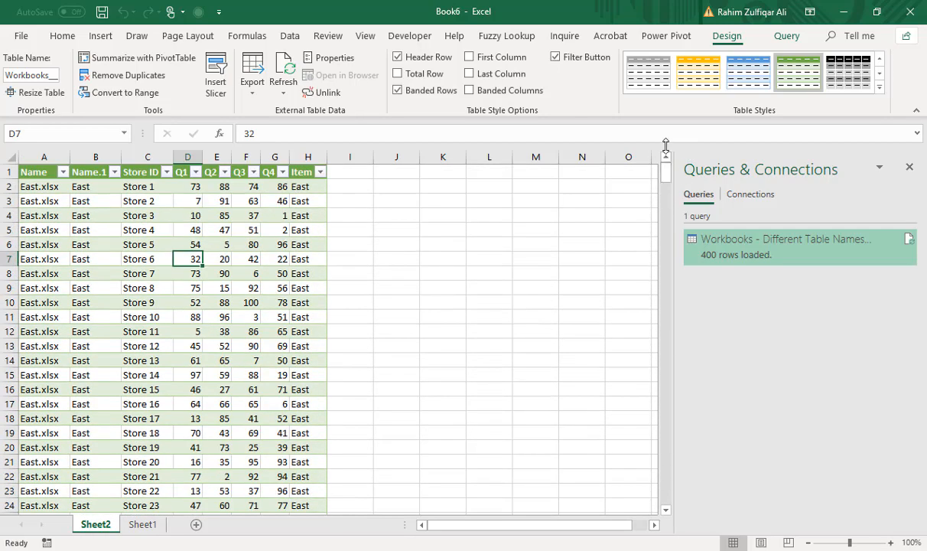
left_click(218, 229)
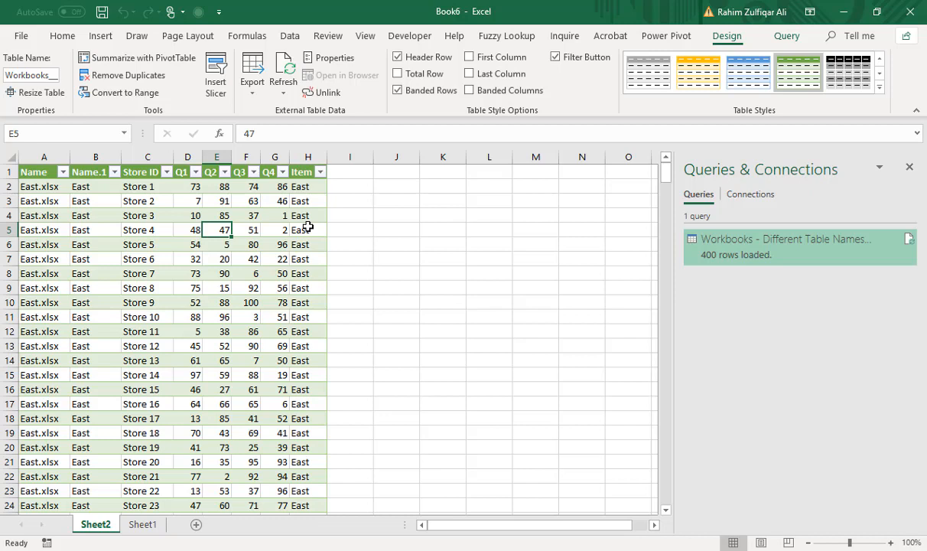
left_click(308, 227)
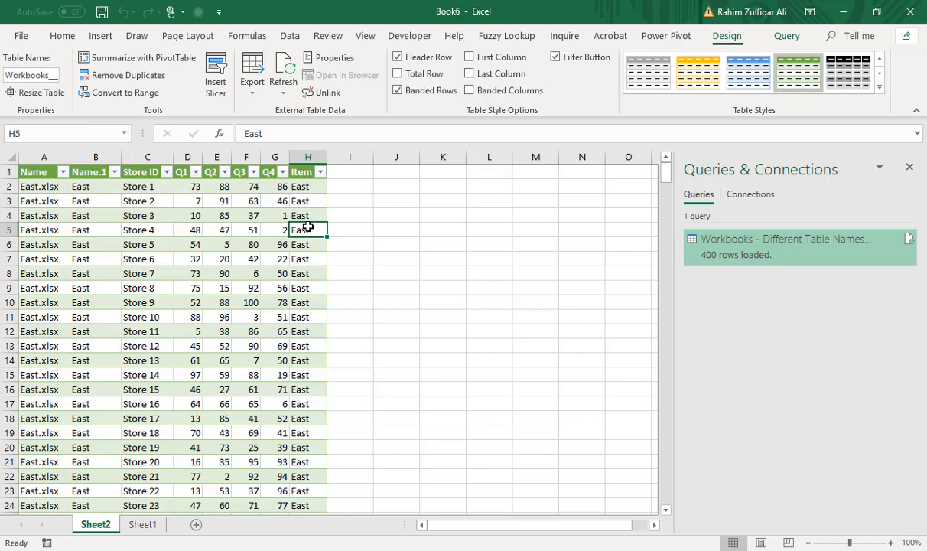
left_click(246, 228)
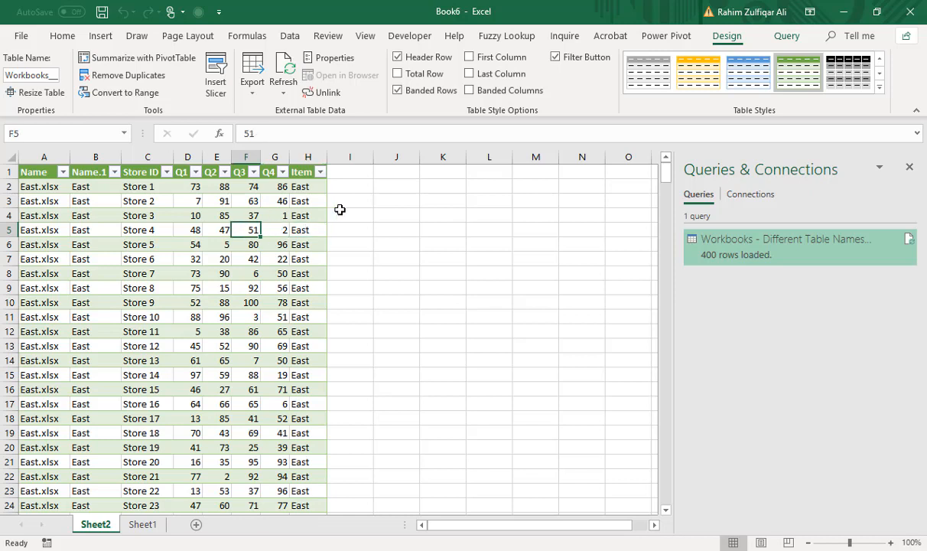